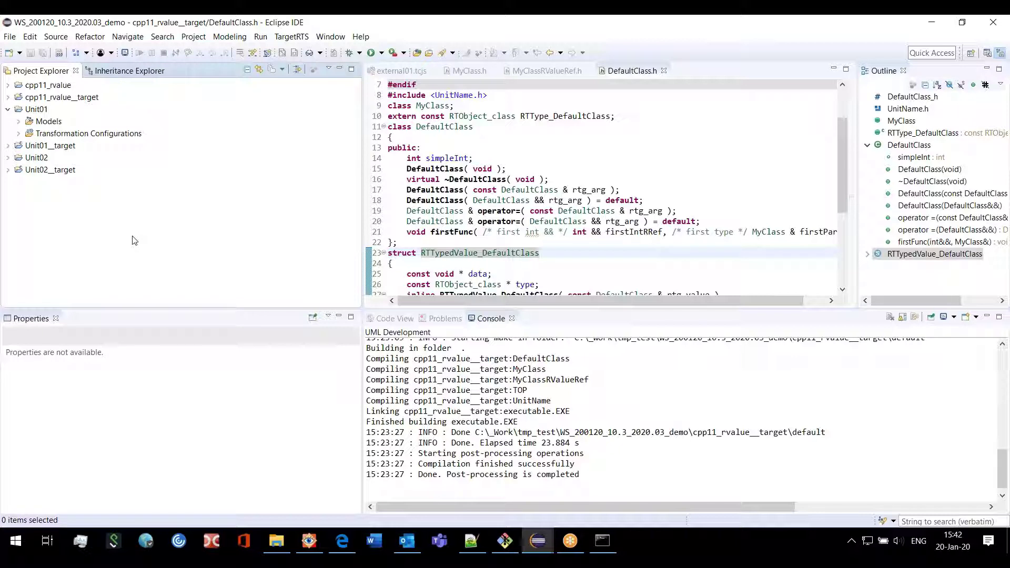
# Expand Unit01's transformation configurations and the executable build, and review the build and clean commands in external01's target configuration.
pyautogui.click(18, 133)
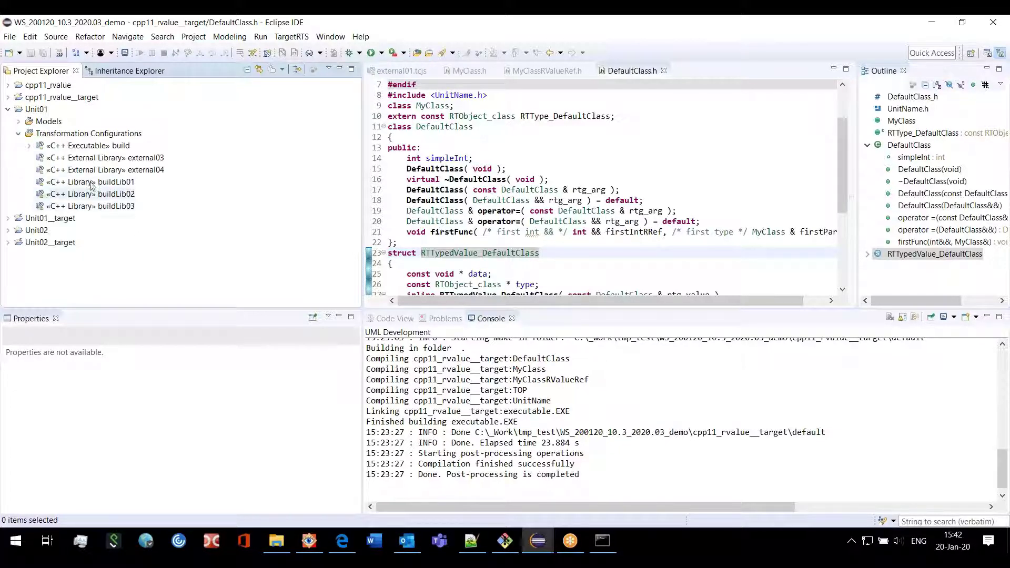
pyautogui.click(28, 145)
pyautogui.doubleClick(115, 158)
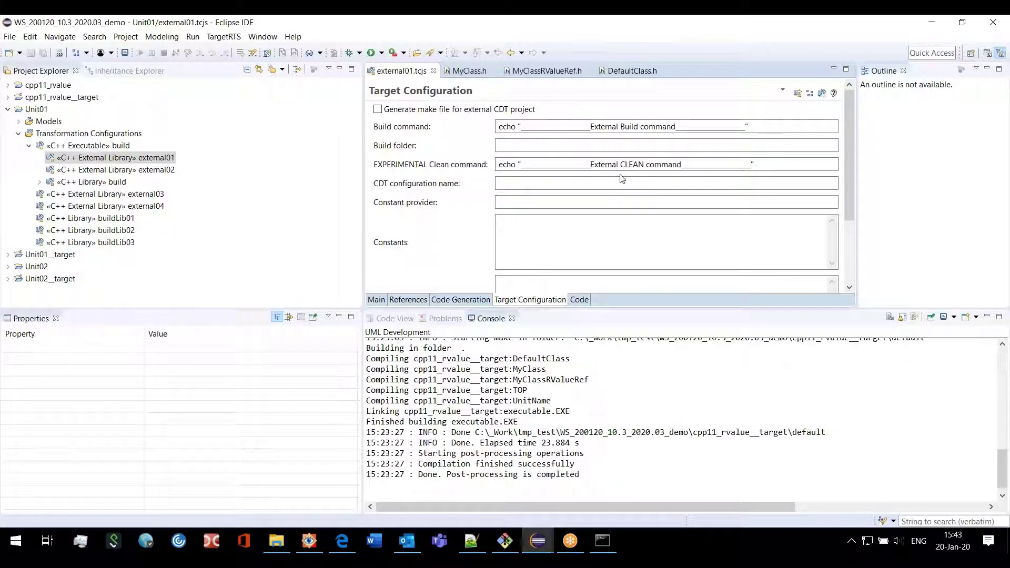
pyautogui.click(603, 180)
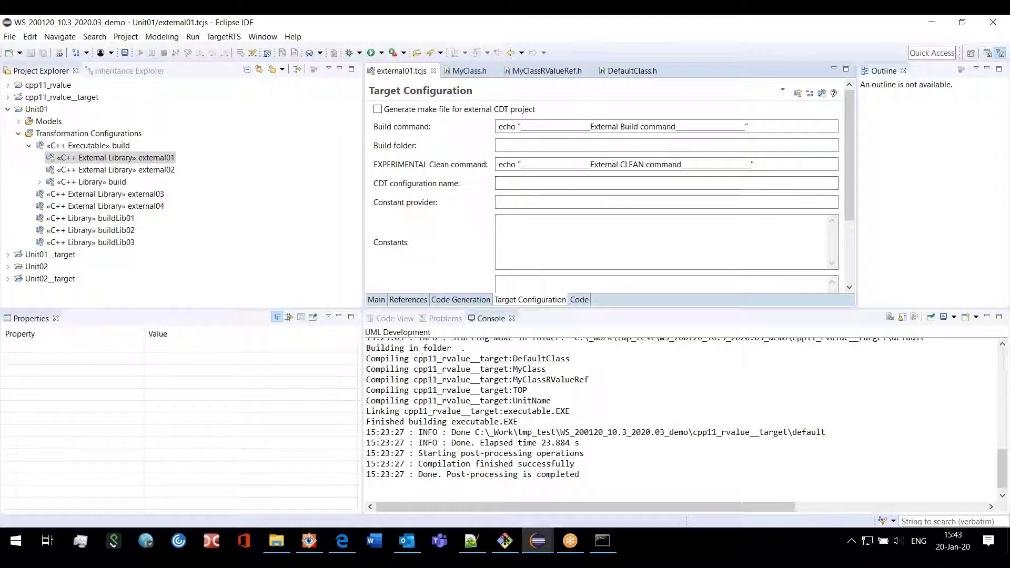
pyautogui.click(761, 165)
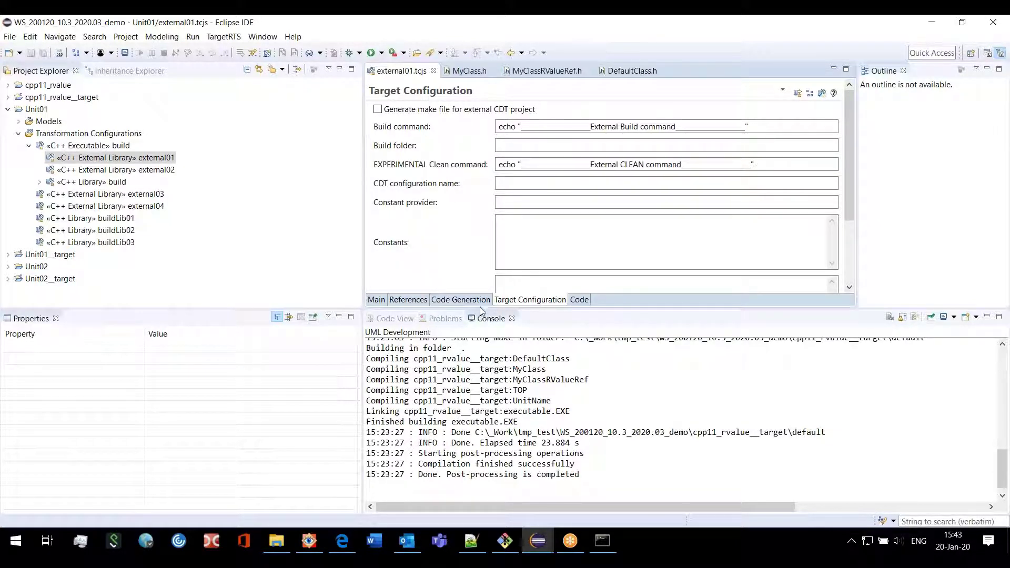
pyautogui.moveTo(480, 310); pyautogui.dragTo(480, 341)
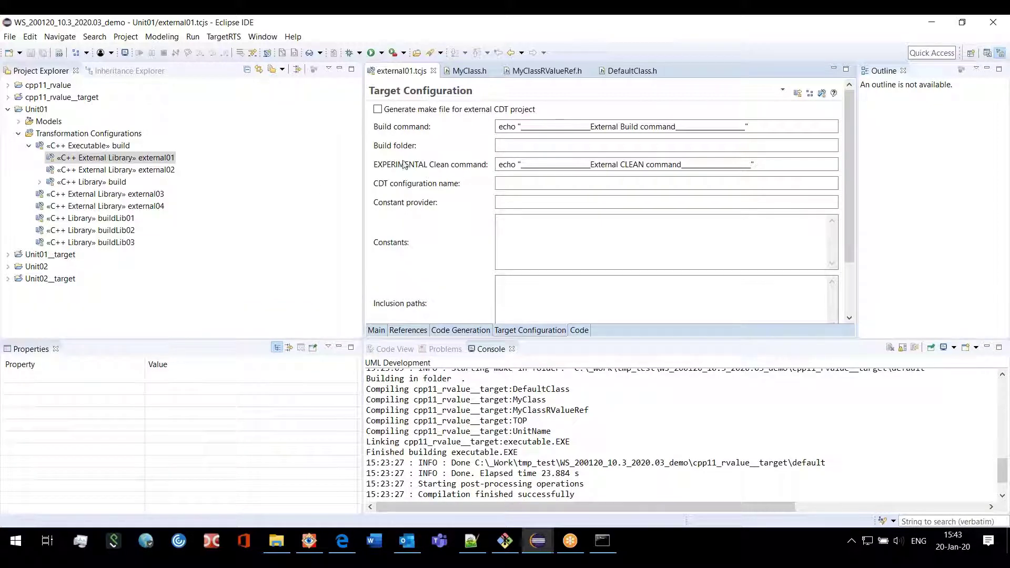
# Build the C++ Executable "build" transformation configuration of Unit01.
pyautogui.click(113, 147)
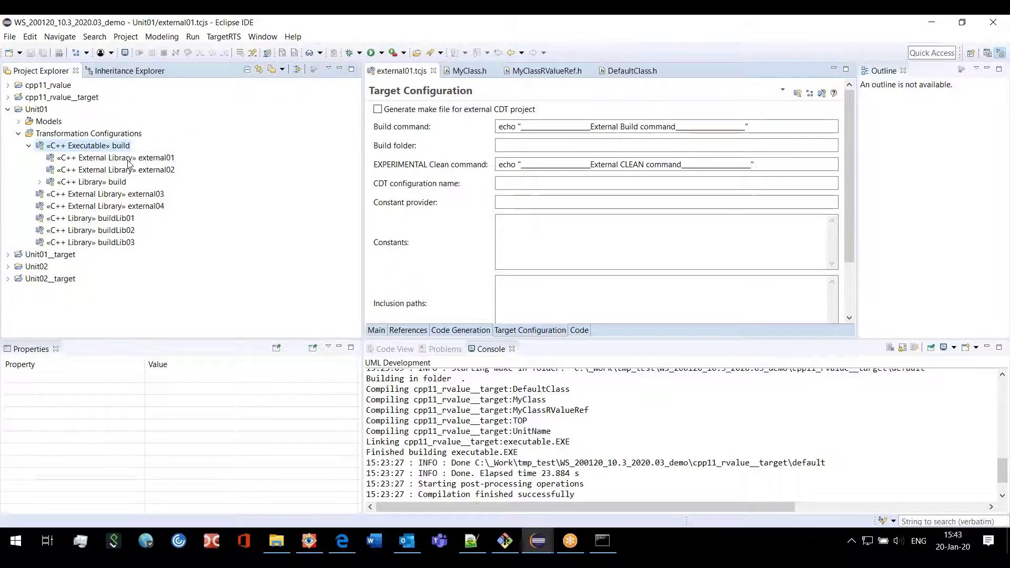
pyautogui.rightClick(113, 147)
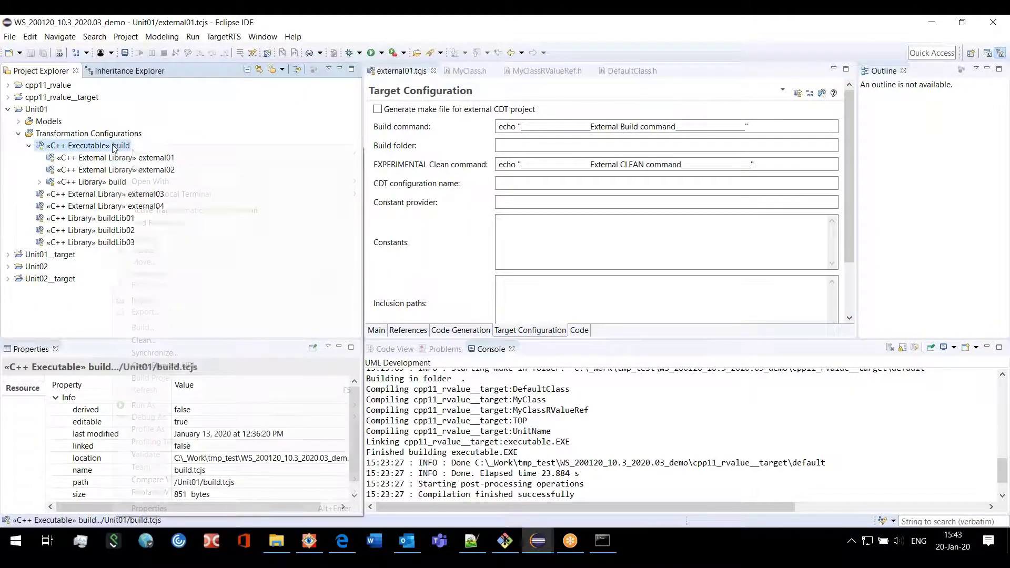
pyautogui.click(152, 327)
pyautogui.click(534, 291)
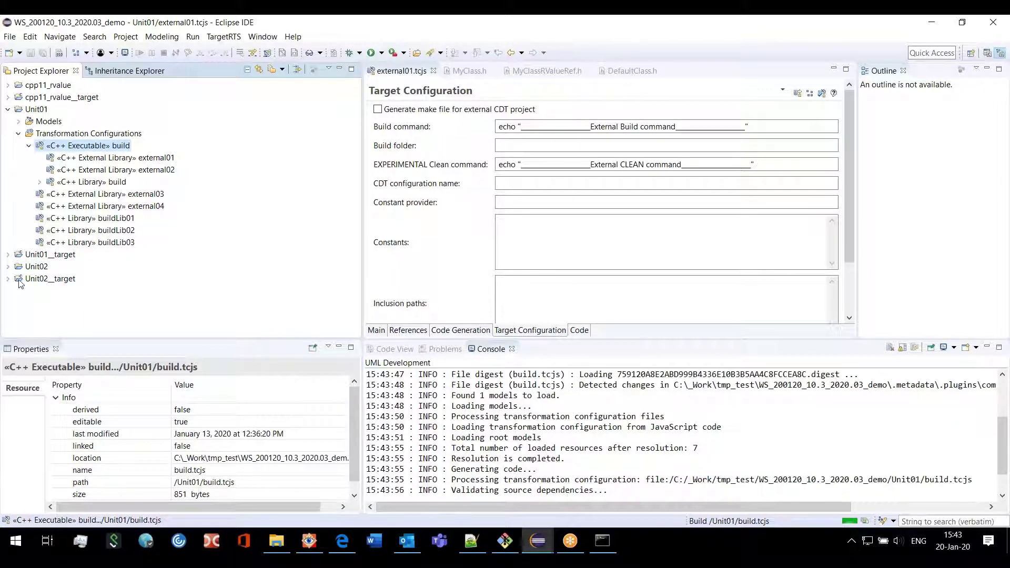
# Open batch.mk from the default folder of Unit01_target and widen the editor and console areas.
pyautogui.click(8, 255)
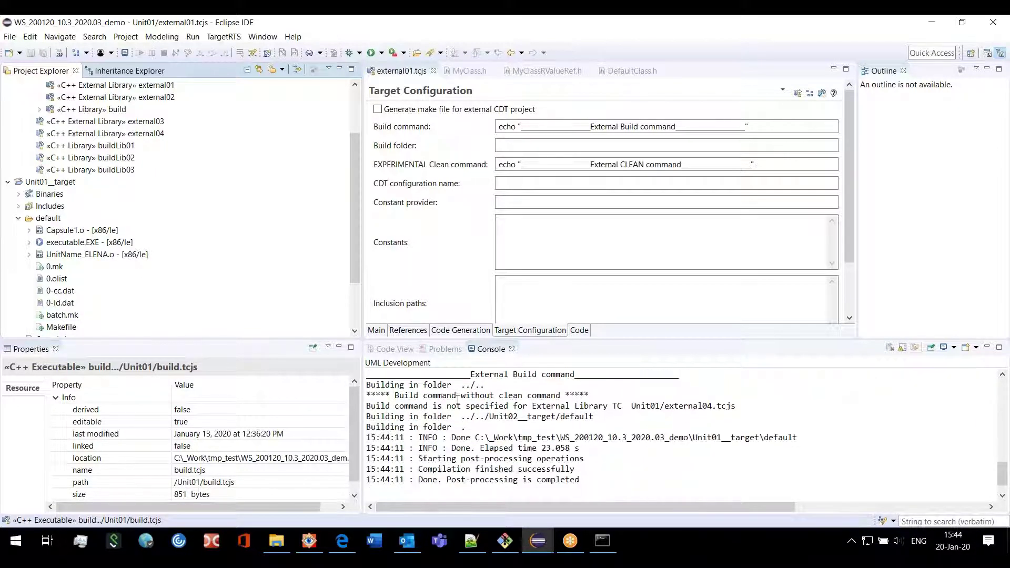
pyautogui.moveTo(462, 339); pyautogui.dragTo(462, 311)
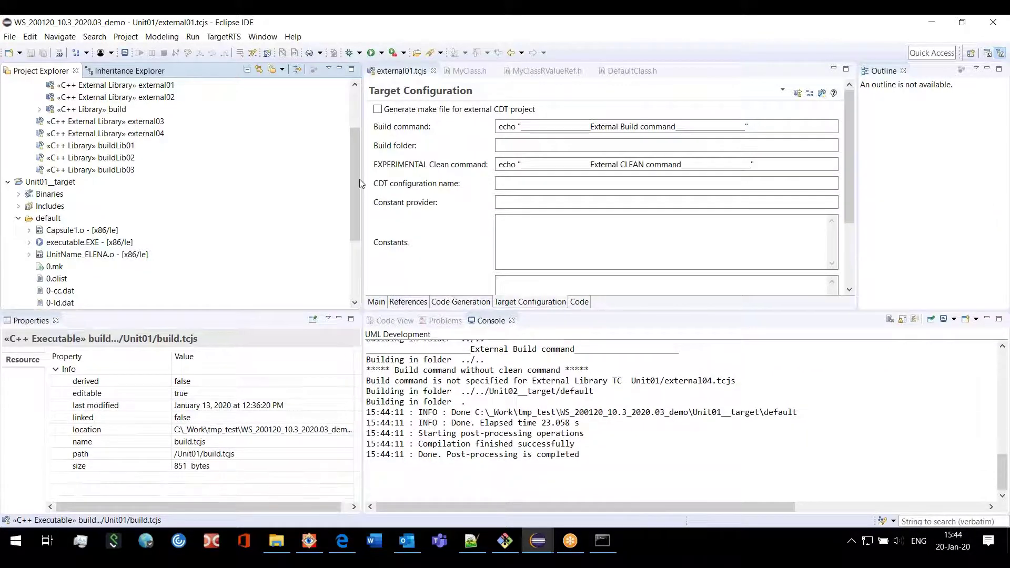
pyautogui.moveTo(354, 188); pyautogui.dragTo(357, 212)
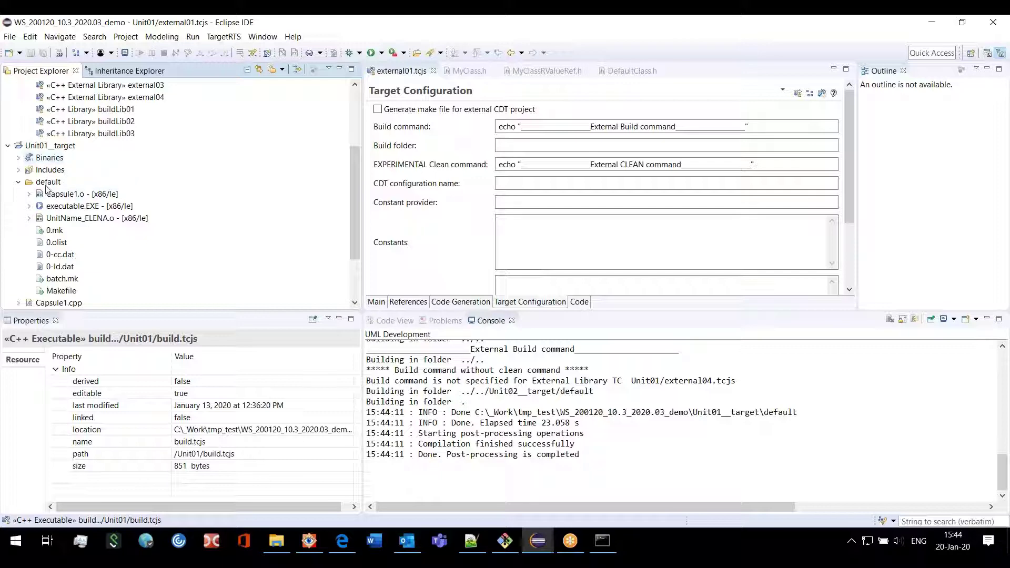
pyautogui.doubleClick(66, 280)
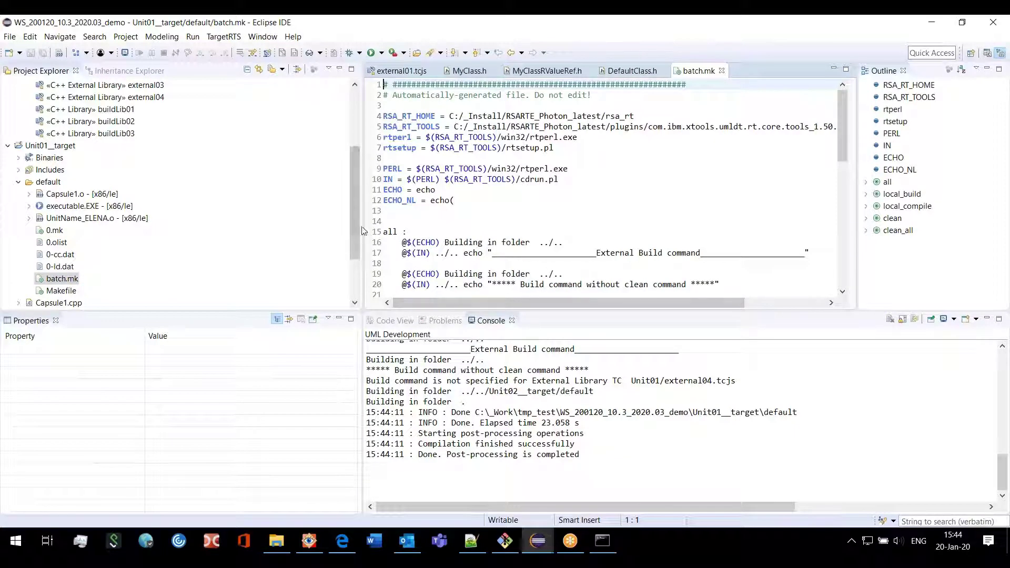
pyautogui.moveTo(362, 231); pyautogui.dragTo(312, 230)
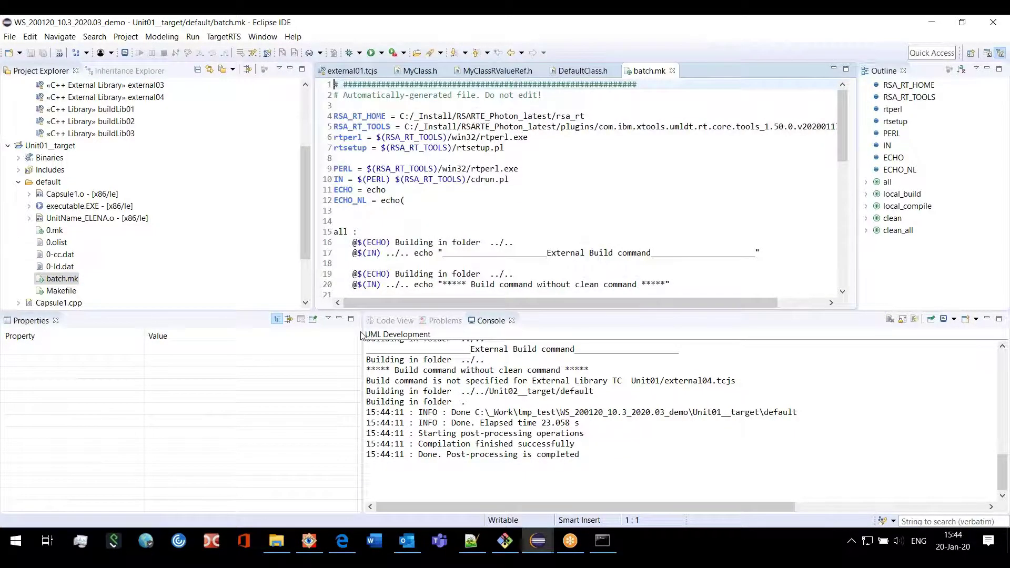
pyautogui.moveTo(362, 421); pyautogui.dragTo(312, 421)
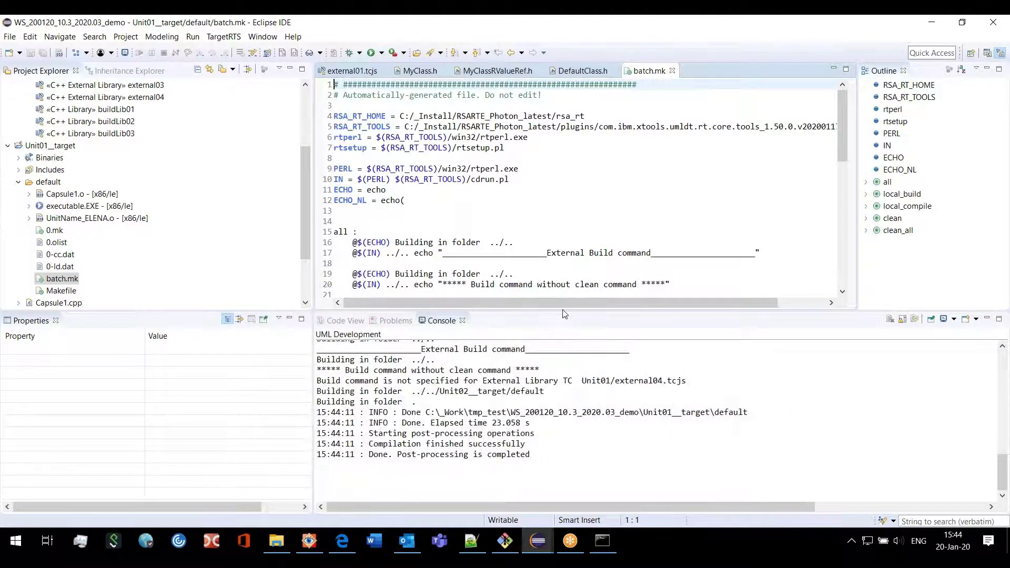
# Examine the clean target in batch.mk, including the rule line for the external library external03.tcjs.
pyautogui.scroll(-6, 514, 227)
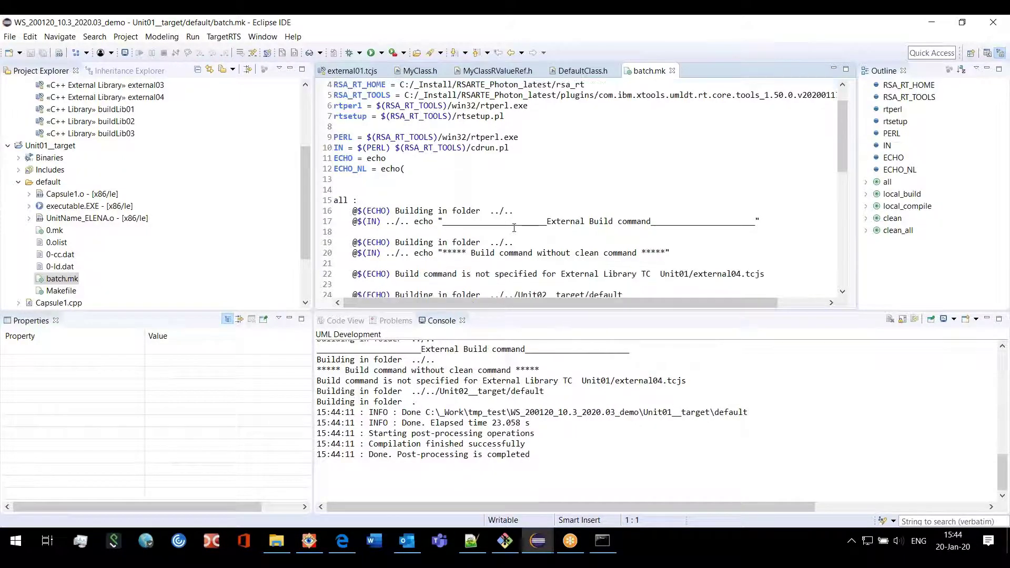
pyautogui.scroll(-6, 514, 227)
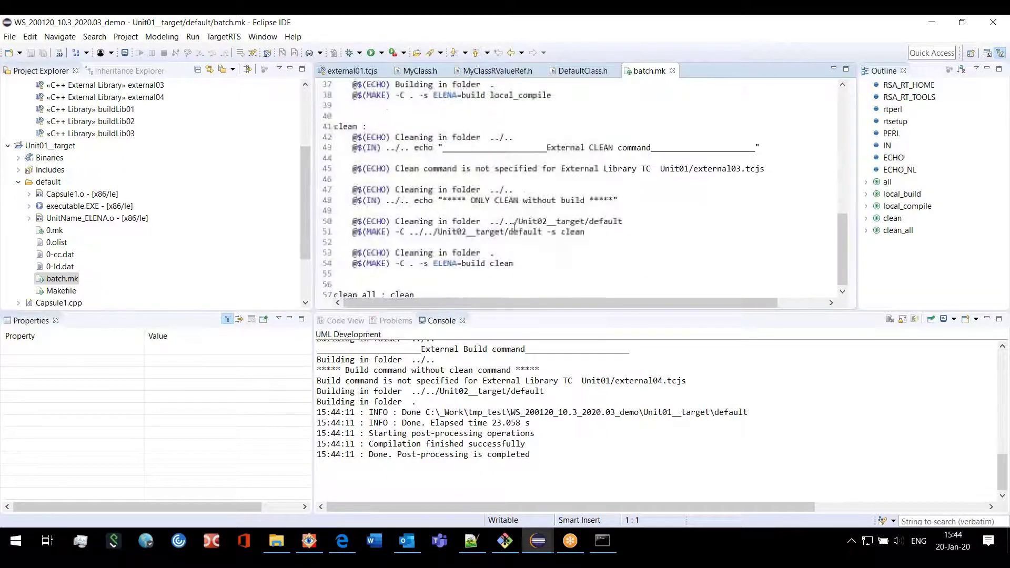
pyautogui.moveTo(334, 125); pyautogui.dragTo(356, 126)
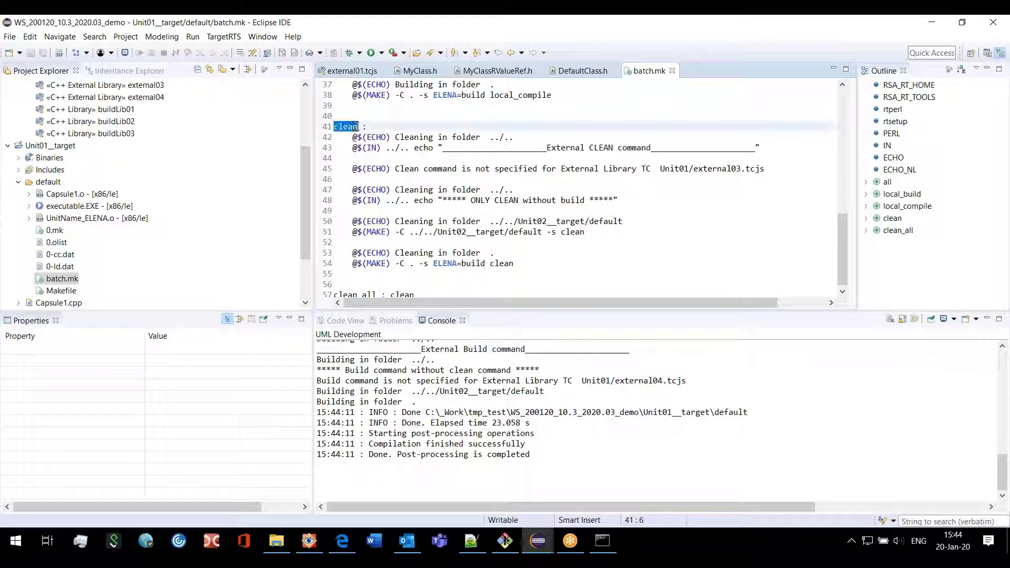
pyautogui.click(397, 118)
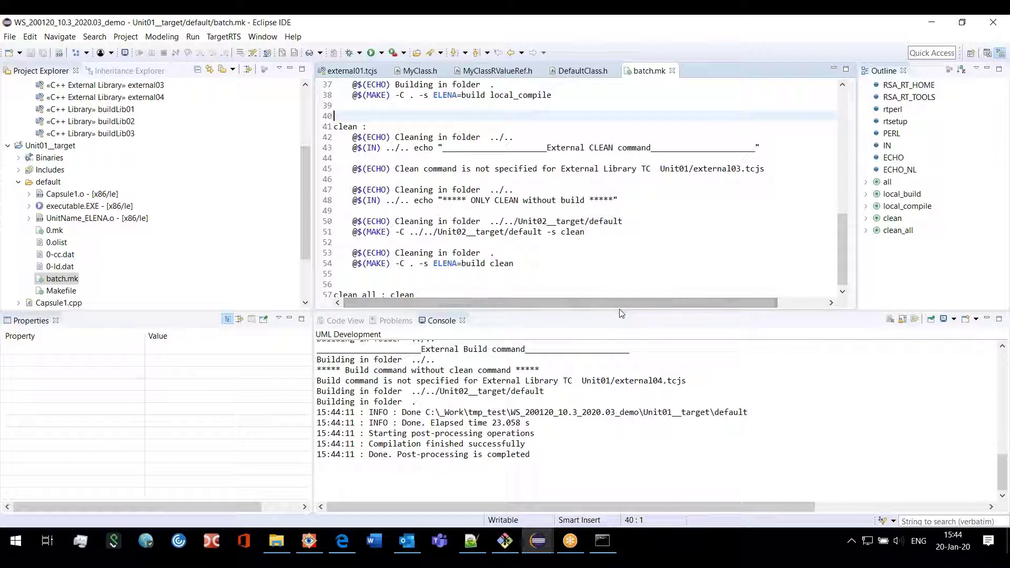
pyautogui.moveTo(622, 319); pyautogui.dragTo(627, 354)
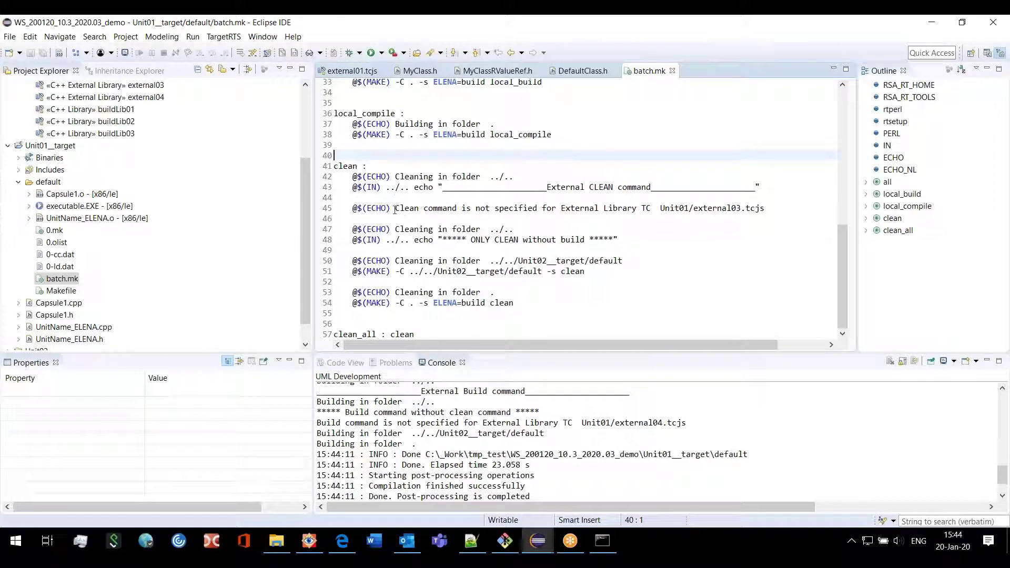
pyautogui.moveTo(395, 208); pyautogui.dragTo(655, 212)
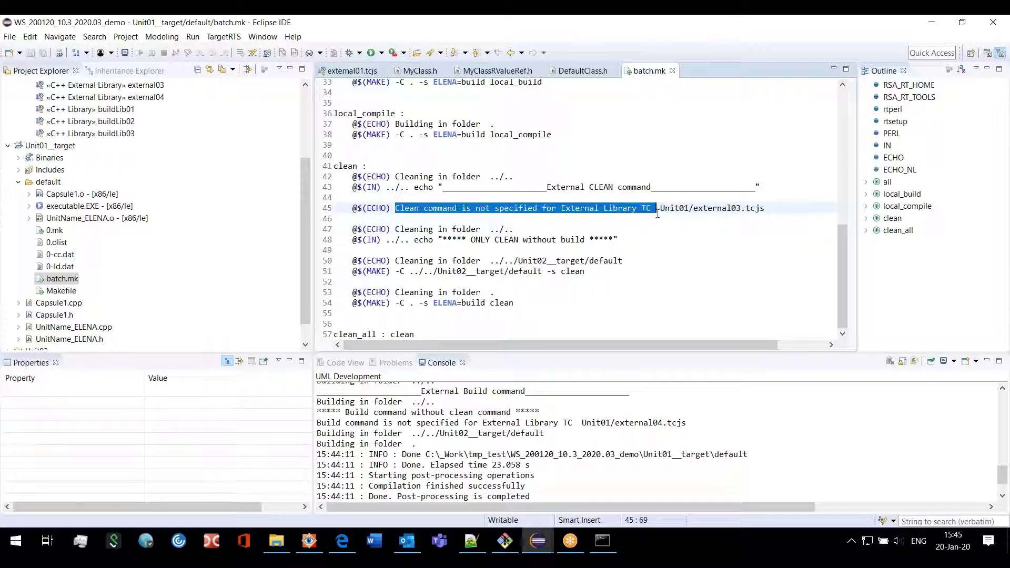
pyautogui.click(645, 219)
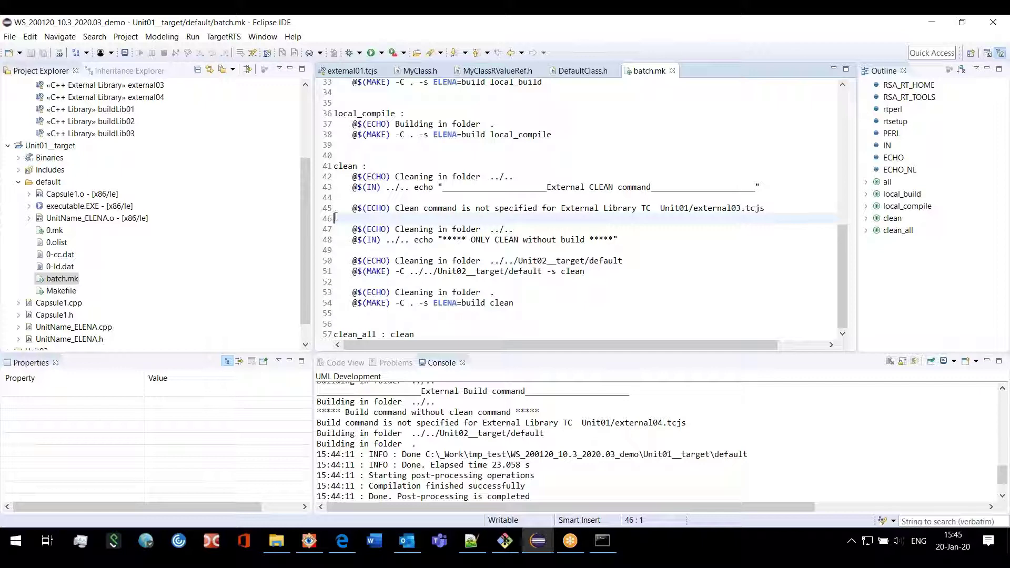
# Open the external02 external library configuration and review its code and target configuration settings.
pyautogui.moveTo(304, 210); pyautogui.dragTo(296, 137)
pyautogui.scroll(-1, 309, 171)
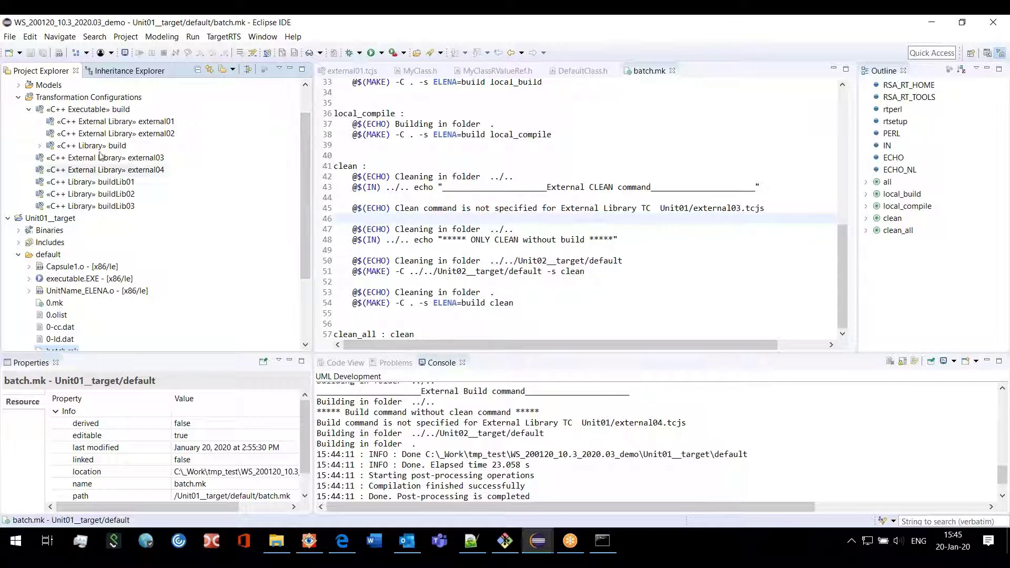
pyautogui.doubleClick(138, 134)
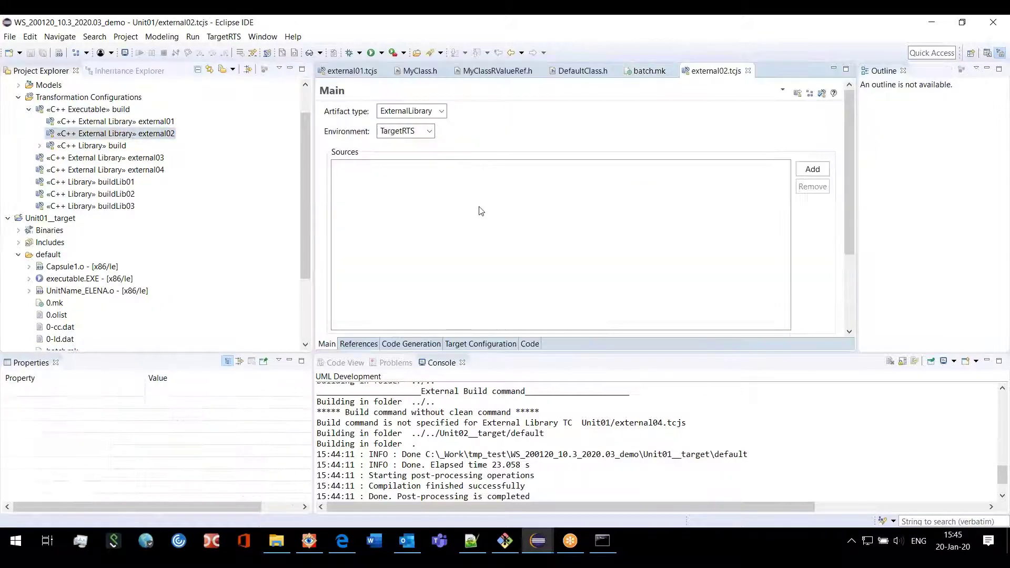
pyautogui.click(529, 344)
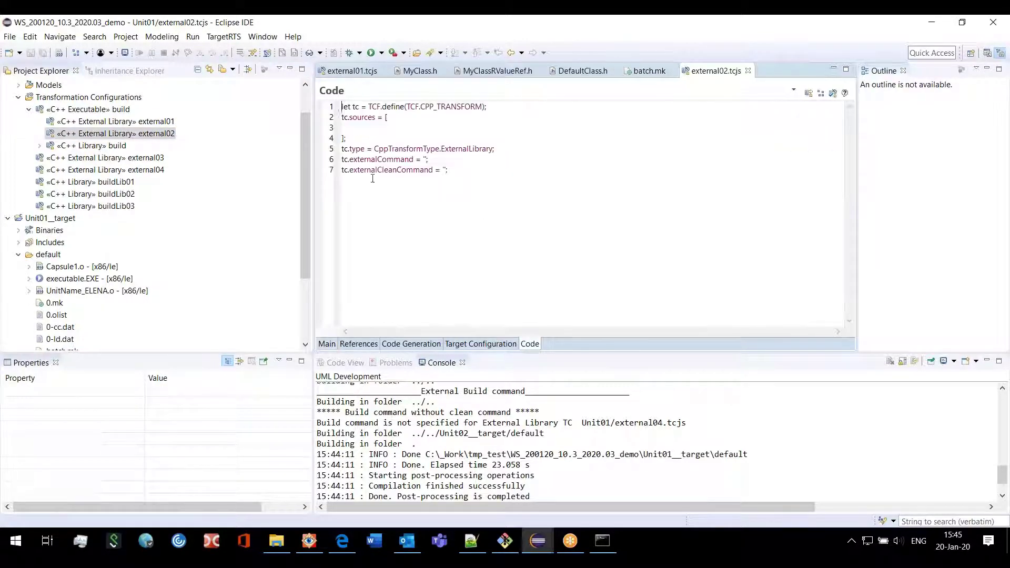
pyautogui.click(481, 344)
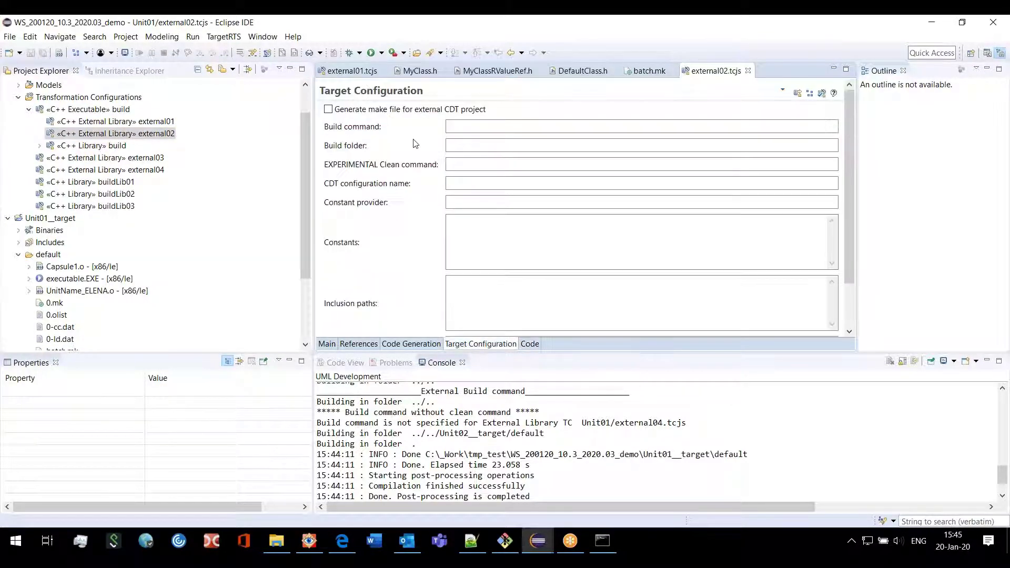
# Expand the C++ Library "build" configuration and check the Unit01/external03.tcjs reference in the clean target of batch.mk.
pyautogui.click(40, 146)
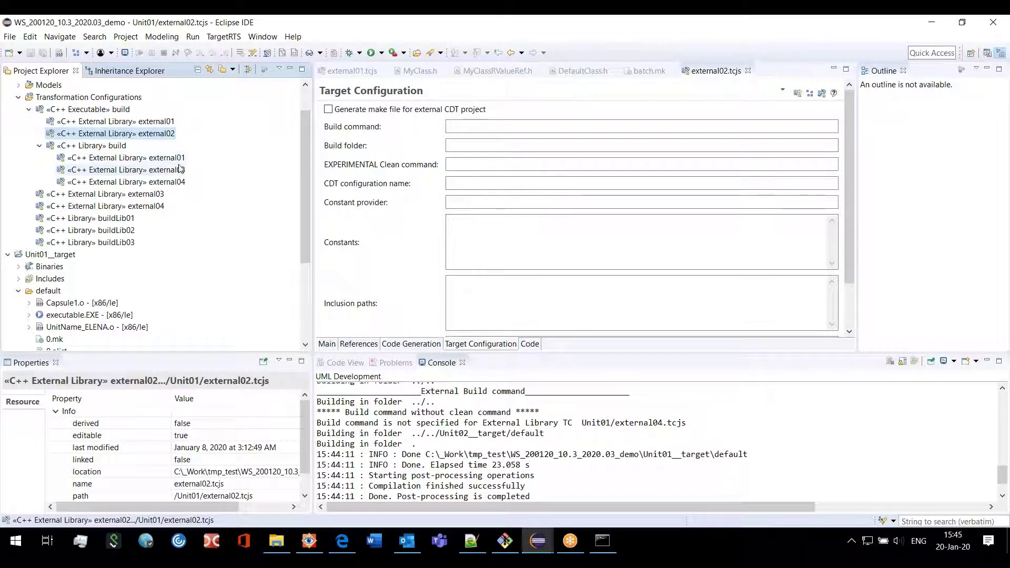
pyautogui.click(480, 302)
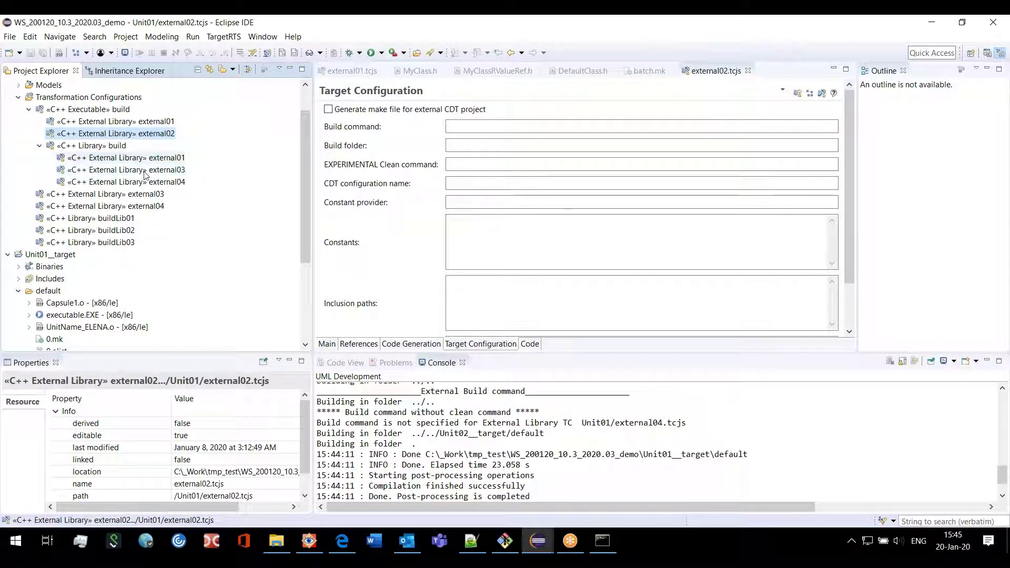
pyautogui.click(642, 72)
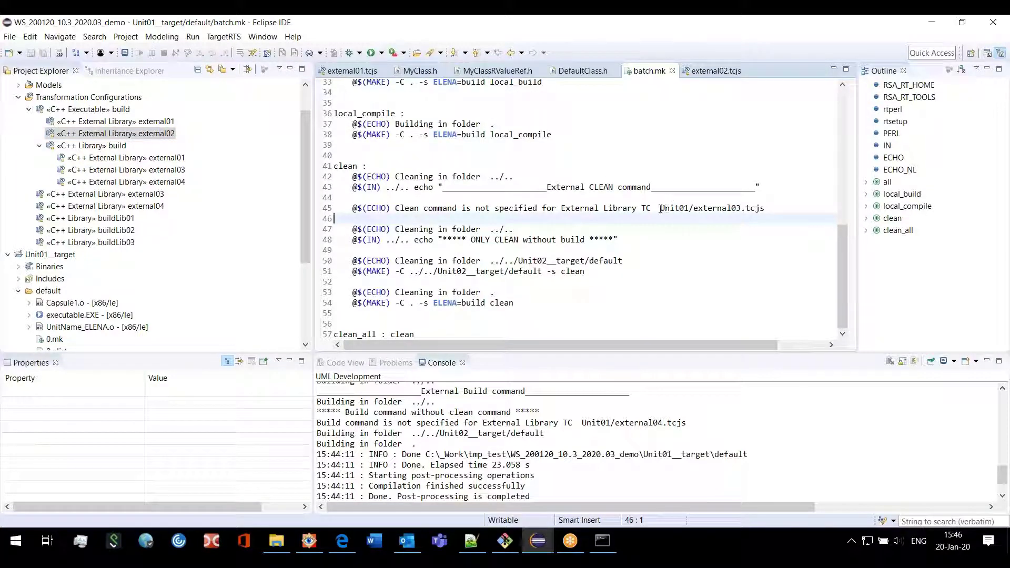
pyautogui.moveTo(661, 208); pyautogui.dragTo(766, 204)
pyautogui.click(756, 232)
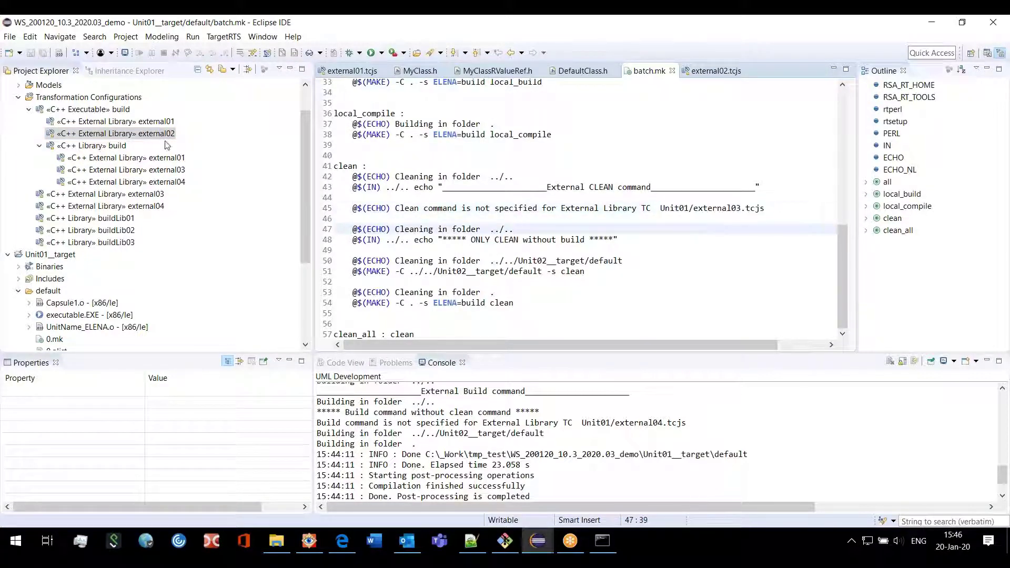
# Open the external03 configuration under the library build and review its build and clean commands in the target configuration.
pyautogui.doubleClick(147, 170)
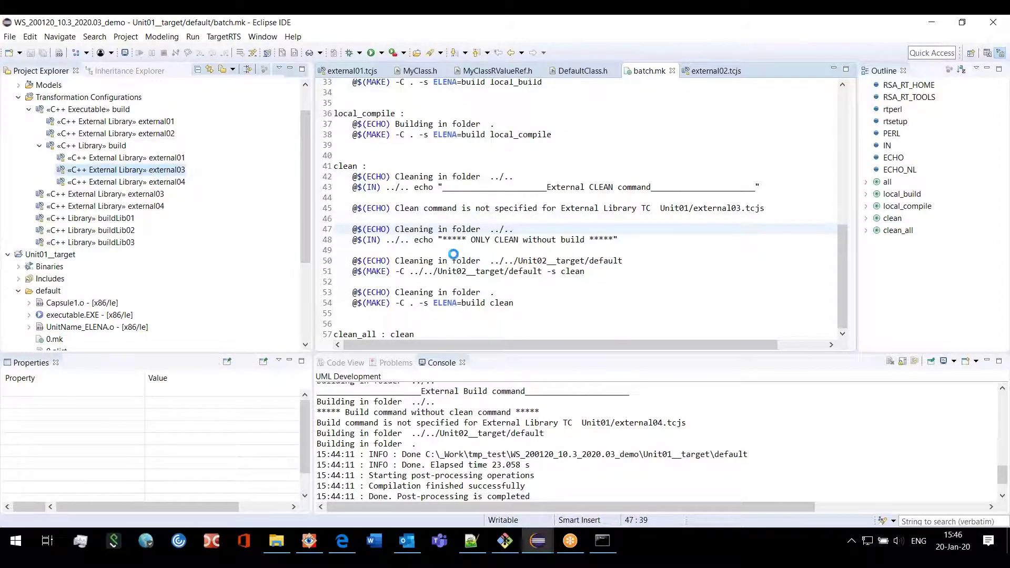
pyautogui.click(484, 345)
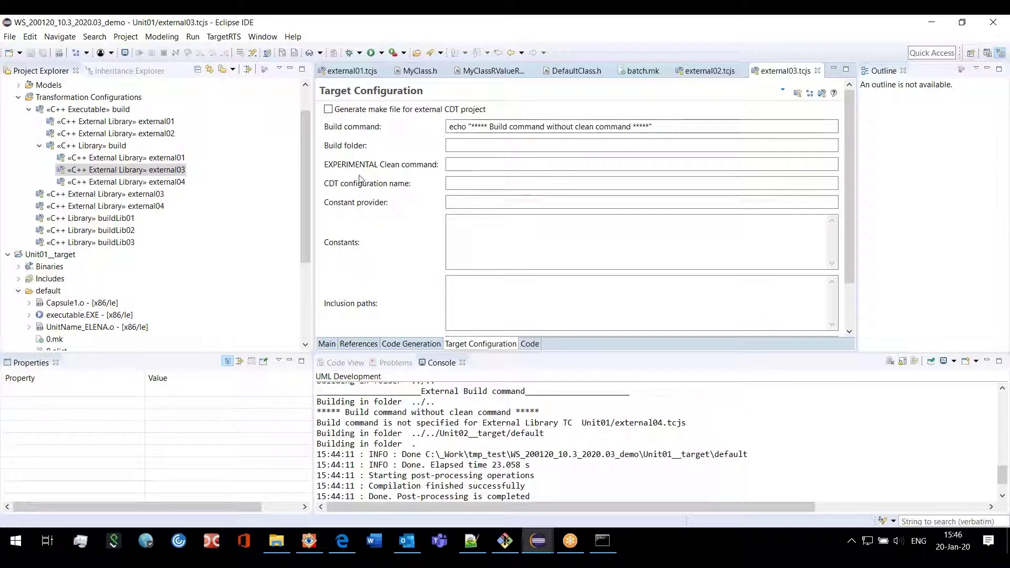
pyautogui.click(465, 164)
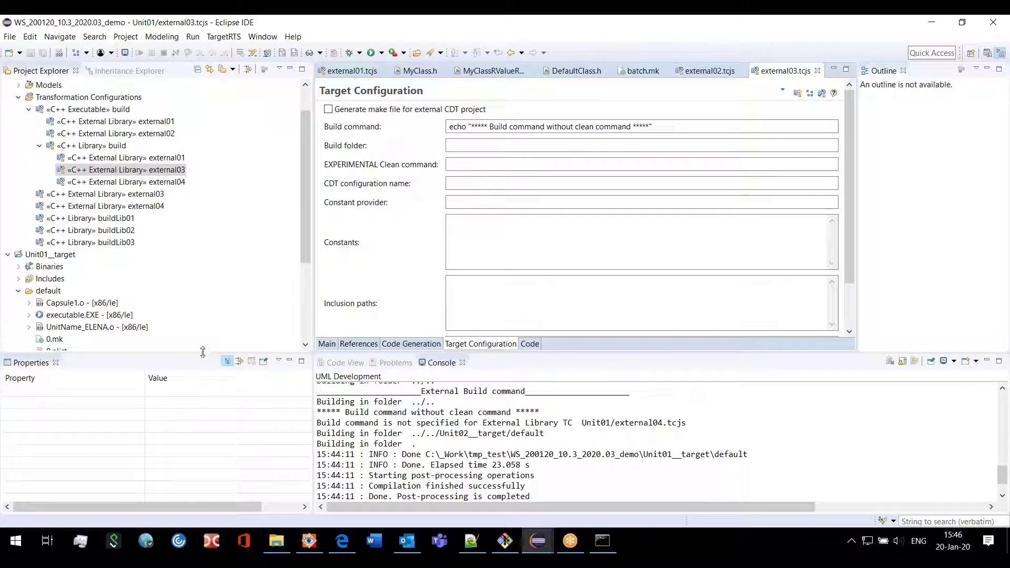
# Locate the generated Makefile and select batch.mk in the default folder of Unit01_target.
pyautogui.moveTo(202, 352); pyautogui.dragTo(203, 360)
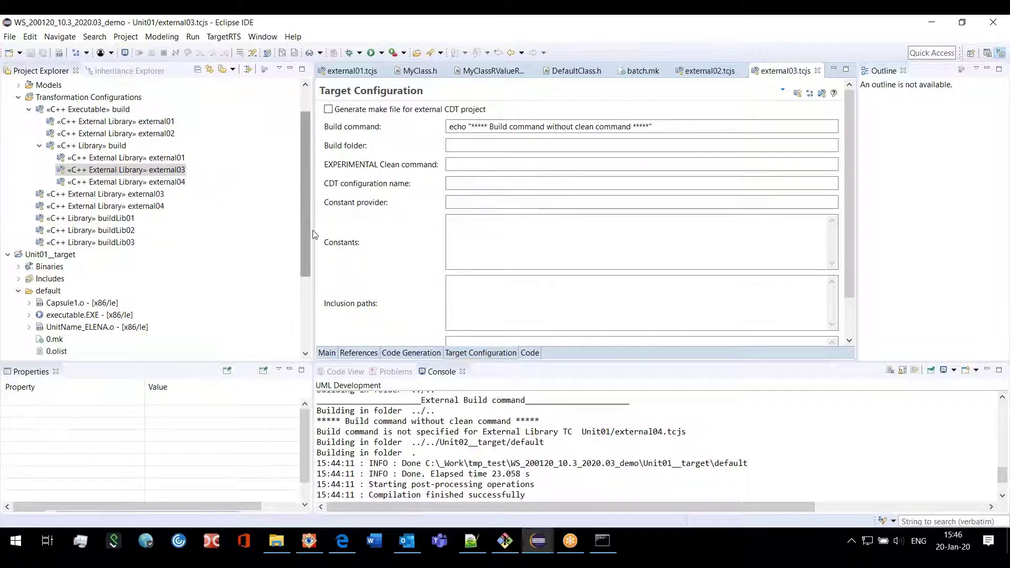
pyautogui.moveTo(313, 230); pyautogui.dragTo(335, 300)
pyautogui.click(61, 279)
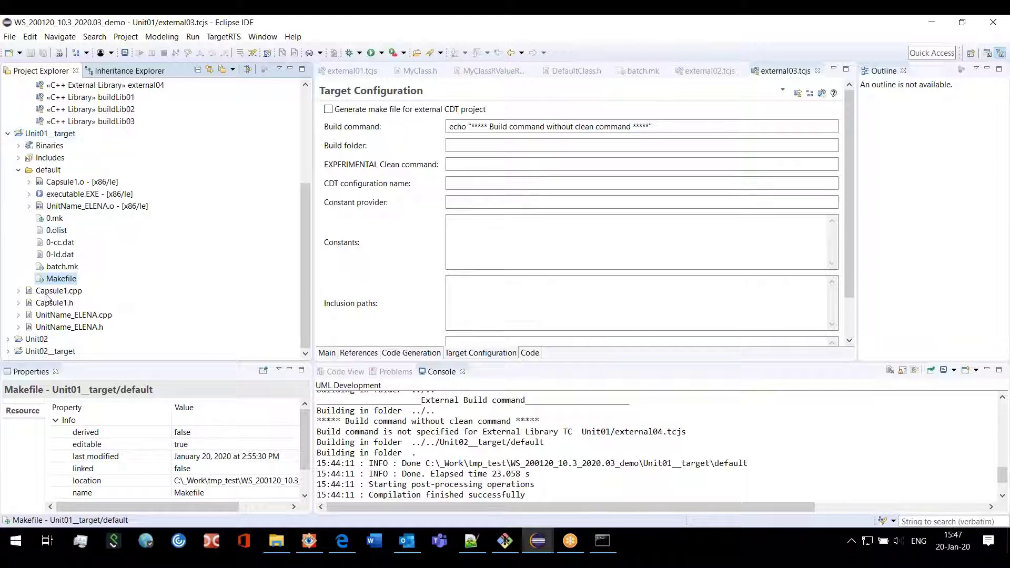
pyautogui.click(63, 267)
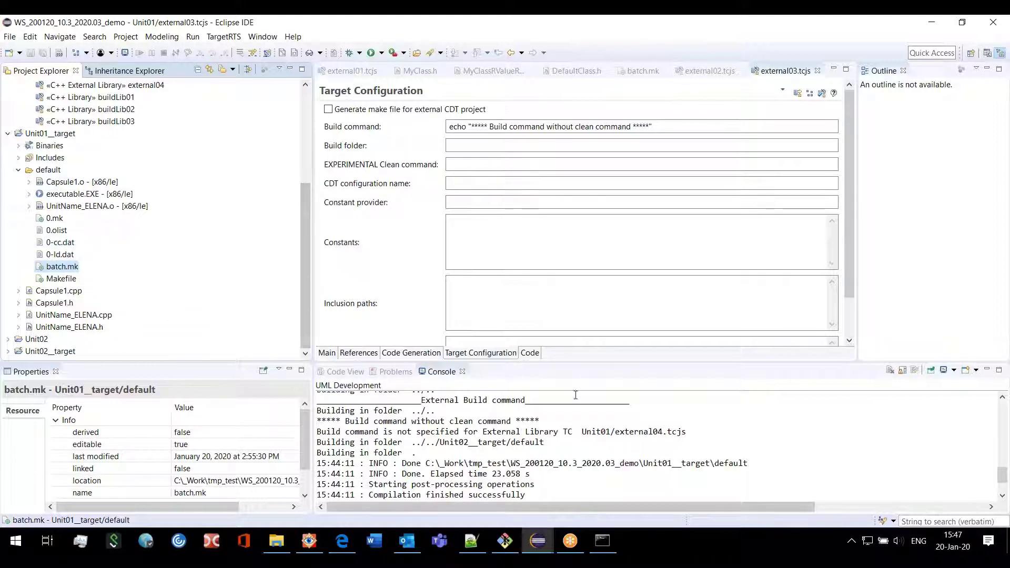
# Enlarge the console and copy the executed command "make -s ELENA=build -f batch.mk all" from the build log.
pyautogui.moveTo(575, 361); pyautogui.dragTo(557, 255)
pyautogui.click(548, 395)
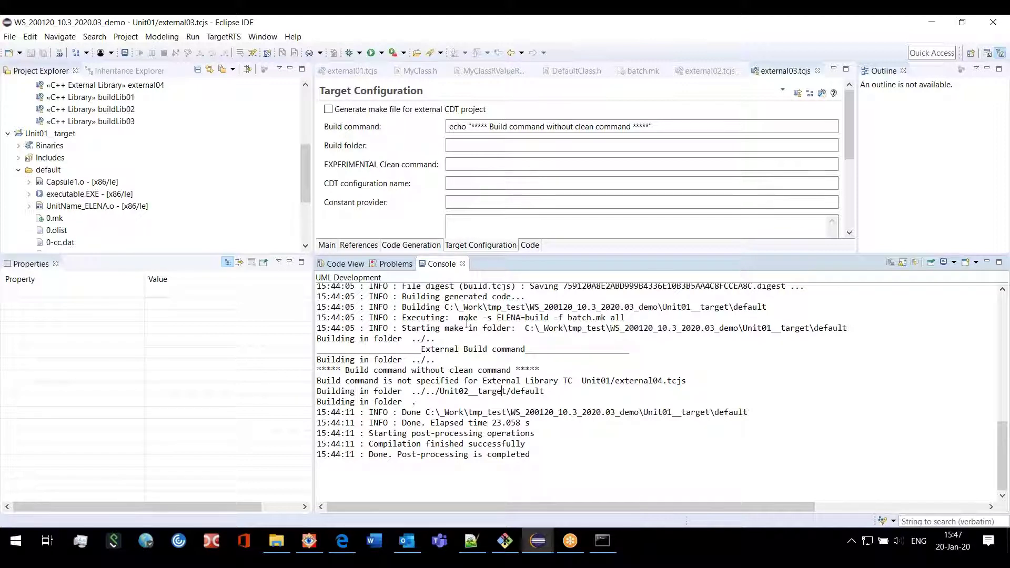
pyautogui.moveTo(459, 317); pyautogui.dragTo(625, 317)
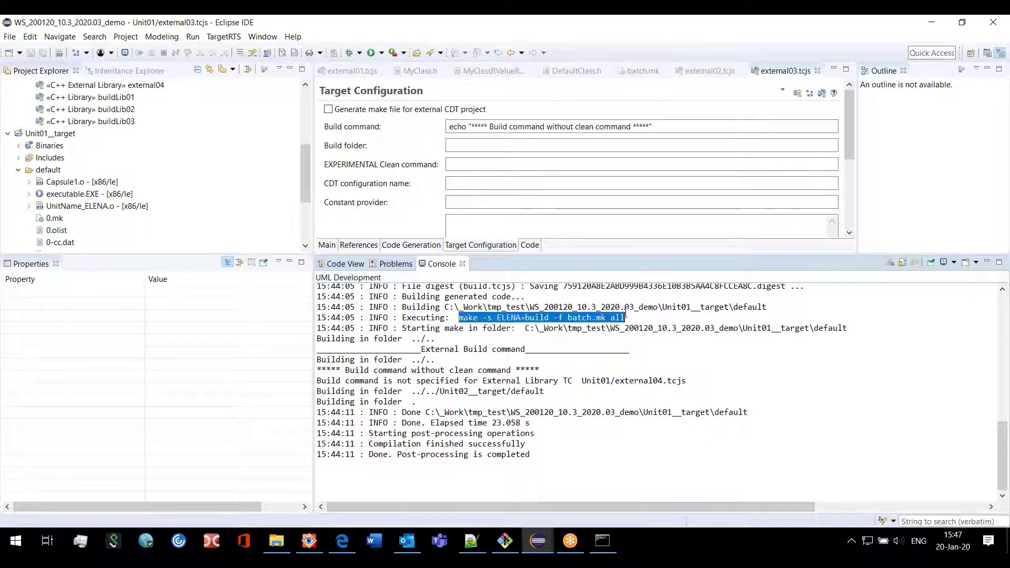
pyautogui.rightClick(610, 323)
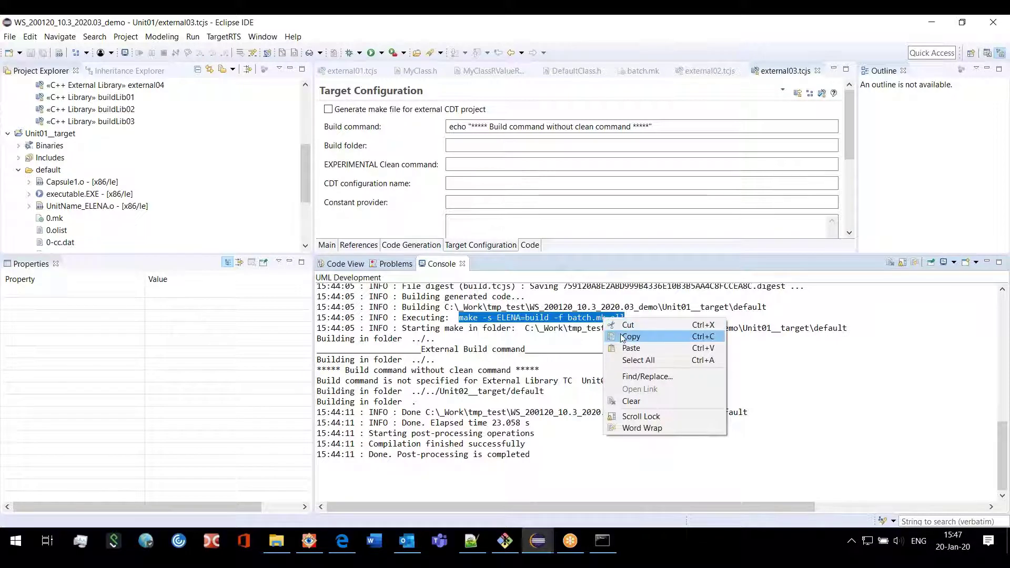
pyautogui.click(630, 336)
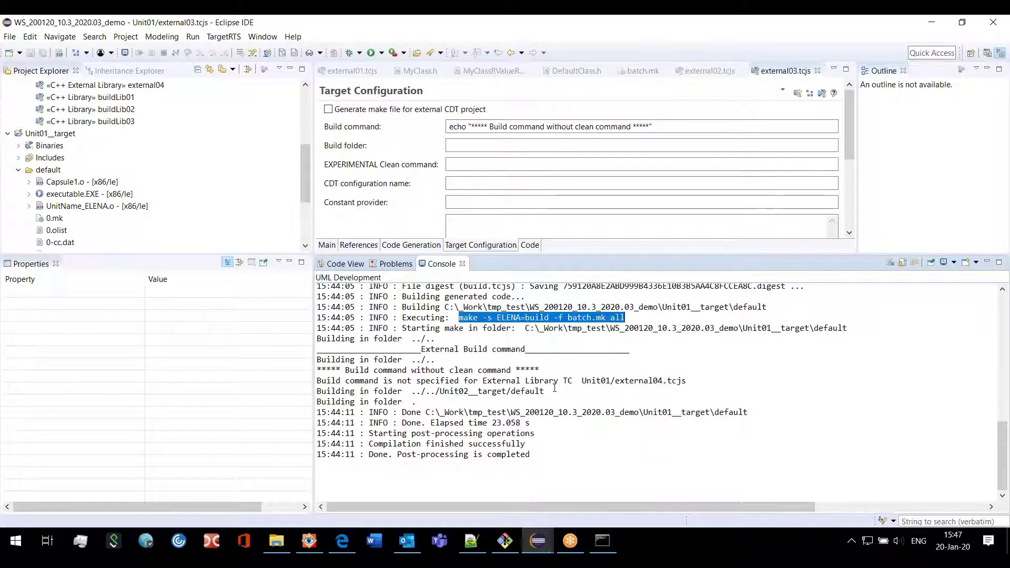
# Switch to the open Command Prompt and try to list the workspace folder with ll.
pyautogui.click(601, 542)
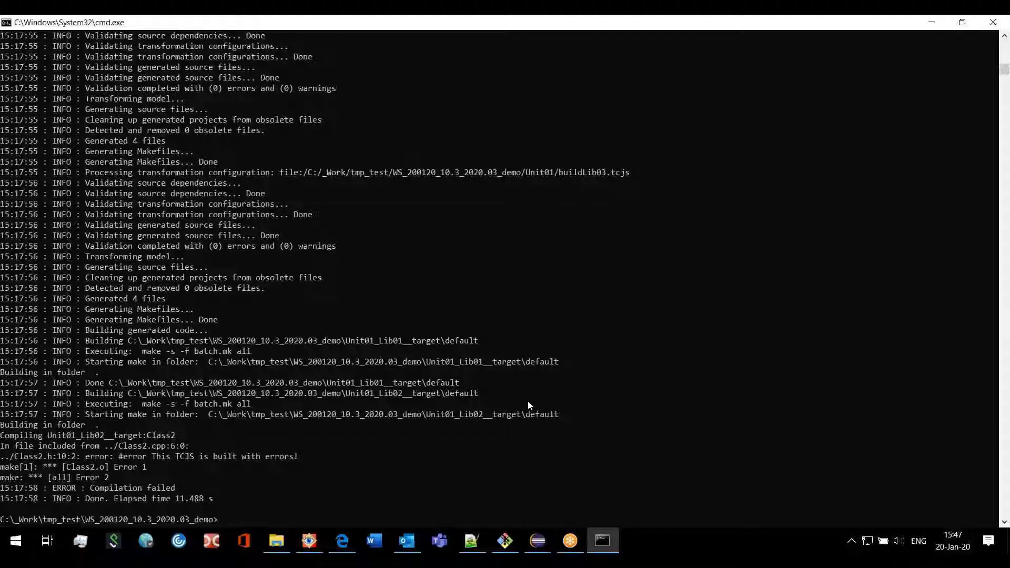
pyautogui.write('ll')
pyautogui.press('Return')
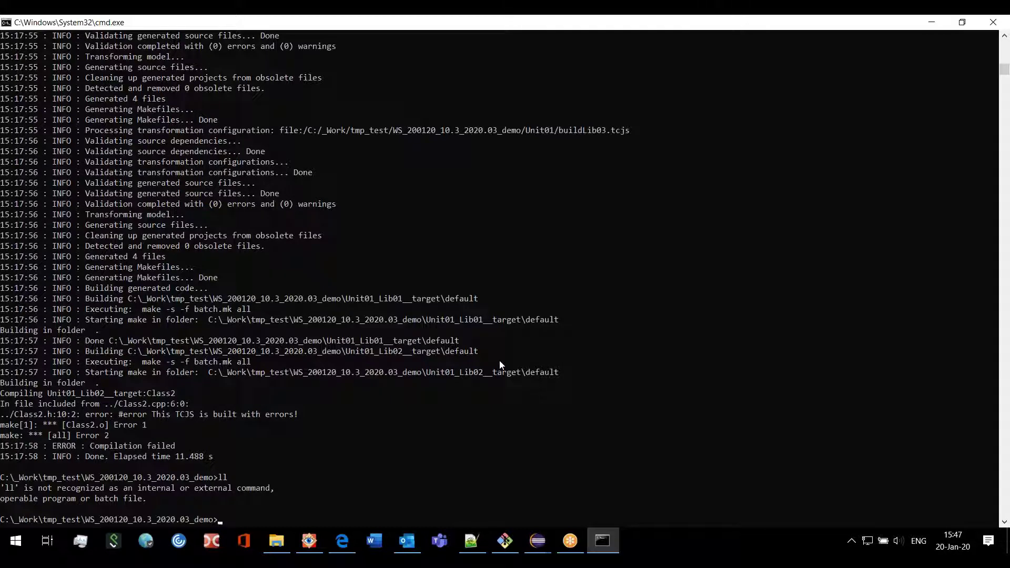
# Switch to Unreal Commander and browse to the default folder of Unit01__target in the WS_200120_10.3_2020.03_demo workspace.
pyautogui.click(278, 541)
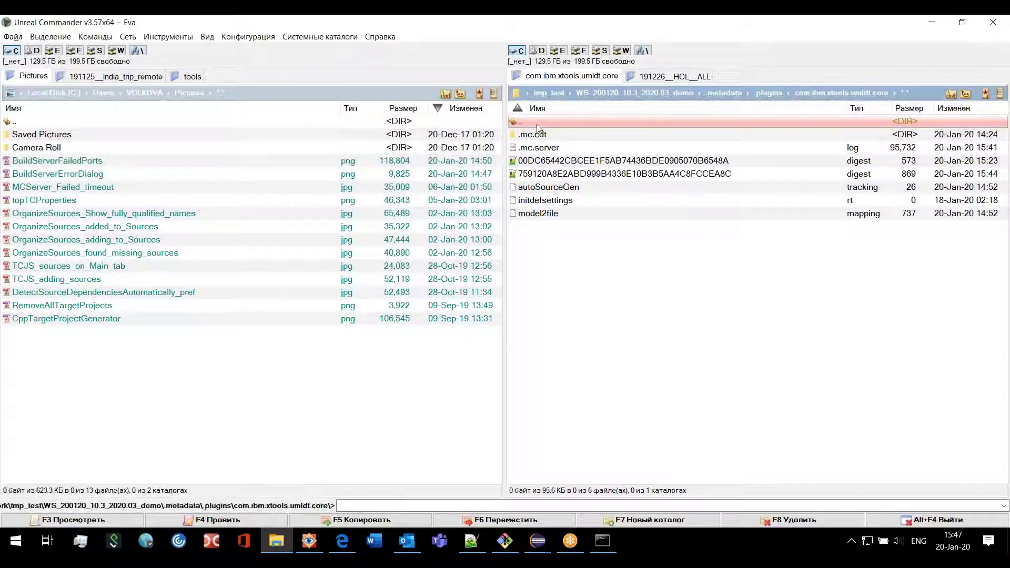
pyautogui.doubleClick(537, 124)
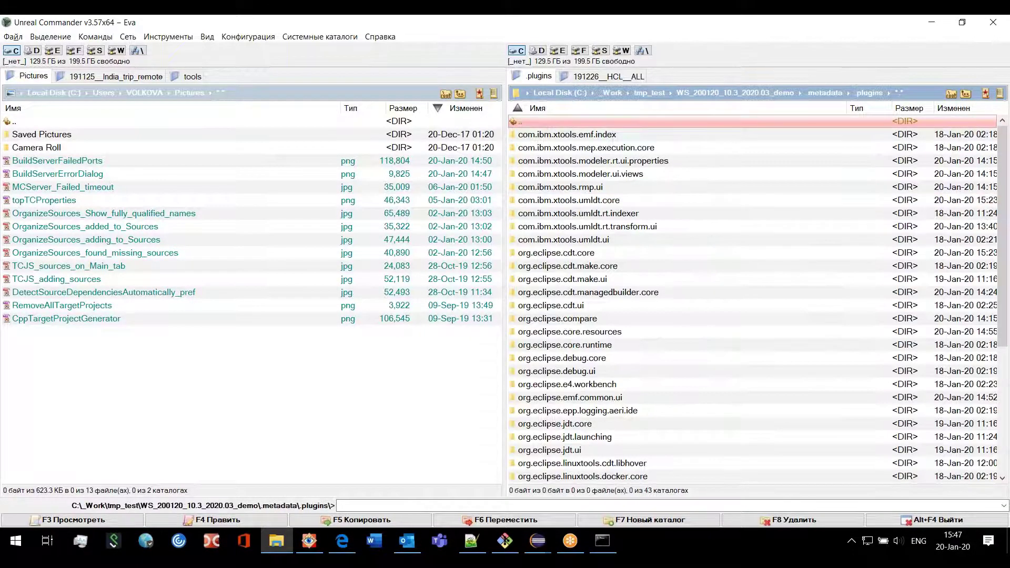
pyautogui.doubleClick(536, 124)
pyautogui.doubleClick(532, 120)
pyautogui.doubleClick(545, 187)
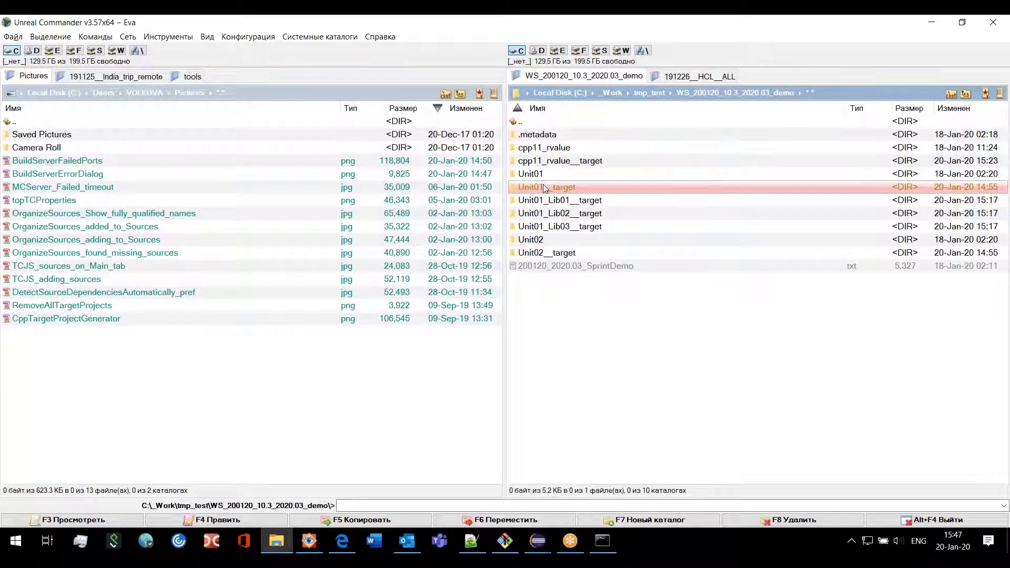
pyautogui.doubleClick(532, 148)
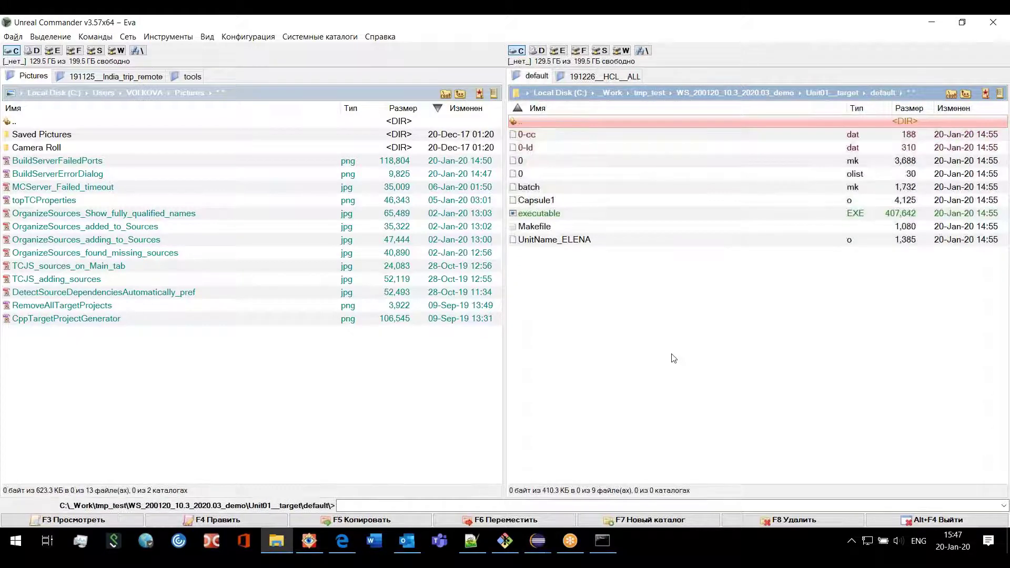
# Open a command prompt in the Unit01__target default folder and run the copied command "make -s ELENA=build -f batch.mk all".
pyautogui.click(597, 542)
pyautogui.write('cmd')
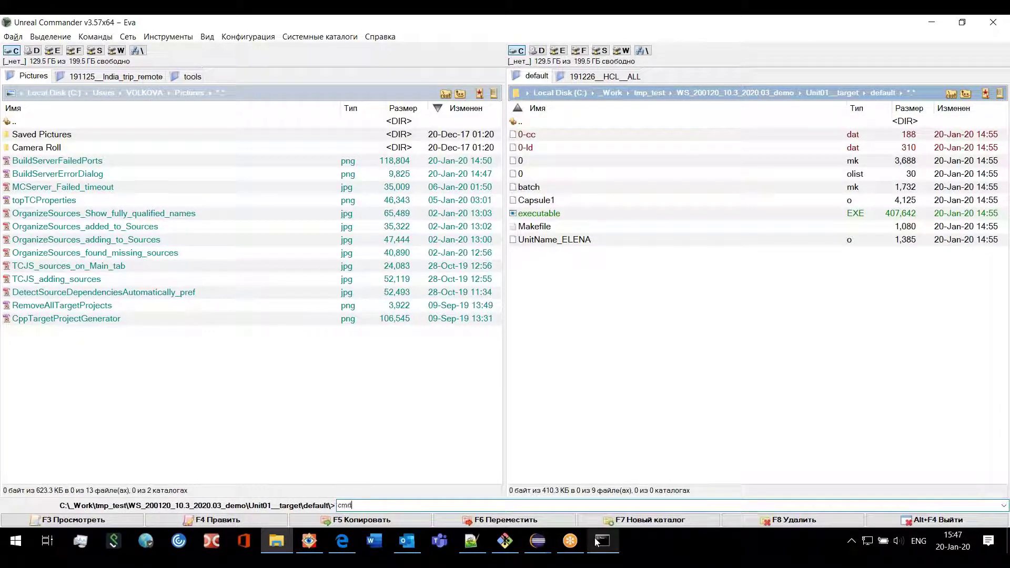
pyautogui.press('Return')
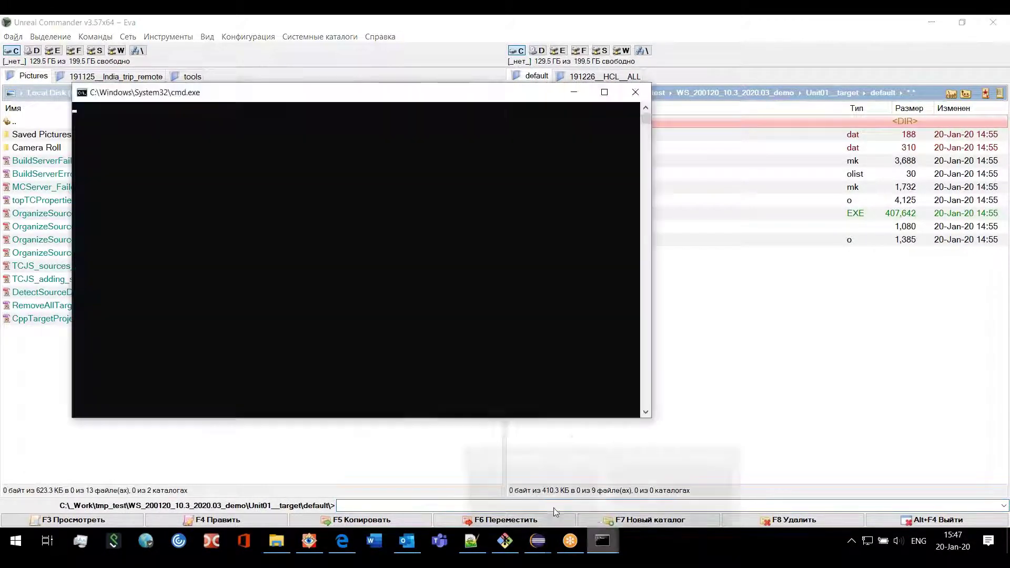
pyautogui.rightClick(448, 163)
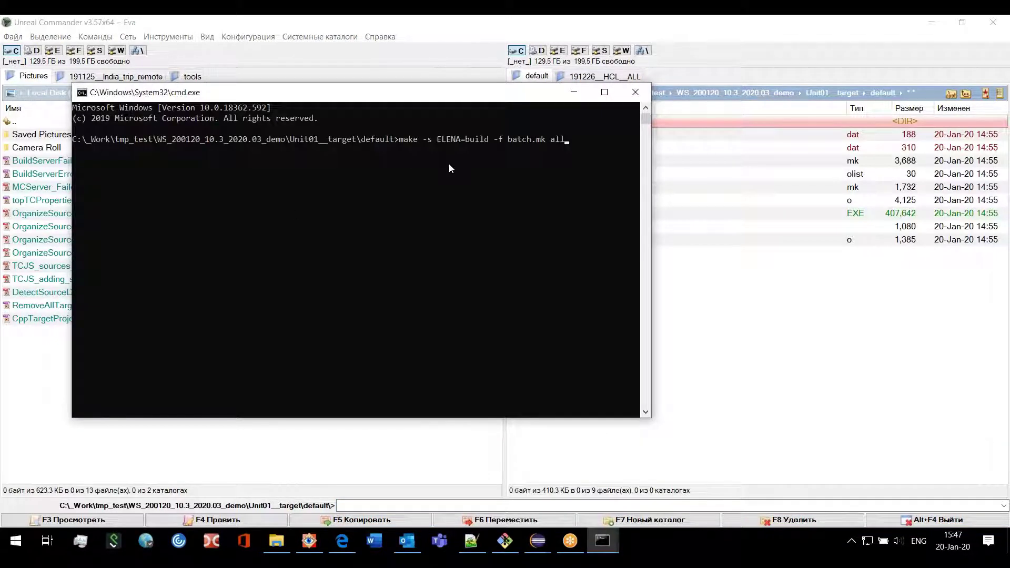
pyautogui.press('Return')
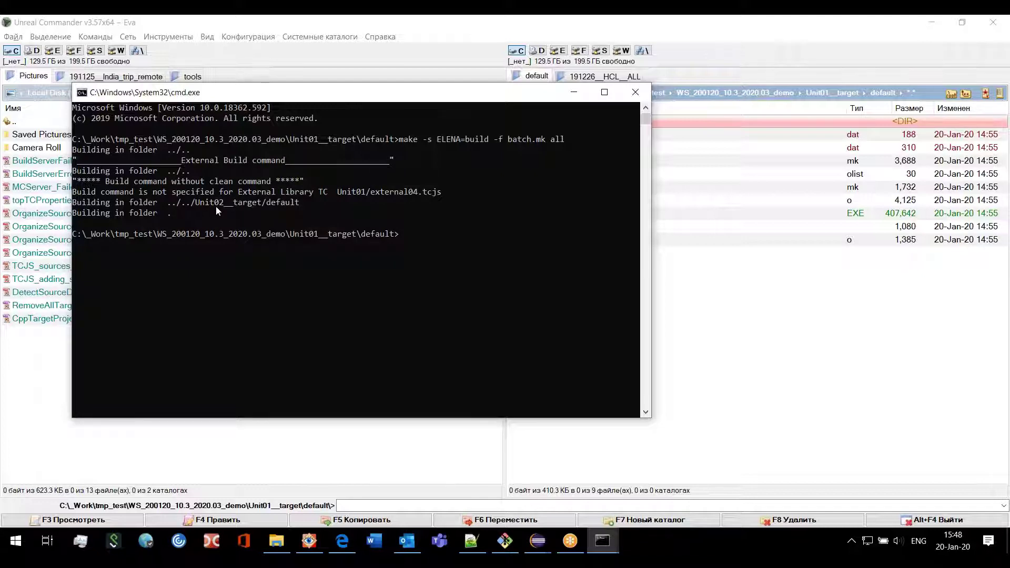
# Run "make -s ELENA=build -f batch.mk clean" in the same folder by reusing the previous command.
pyautogui.press('Up')
pyautogui.press('BackSpace')
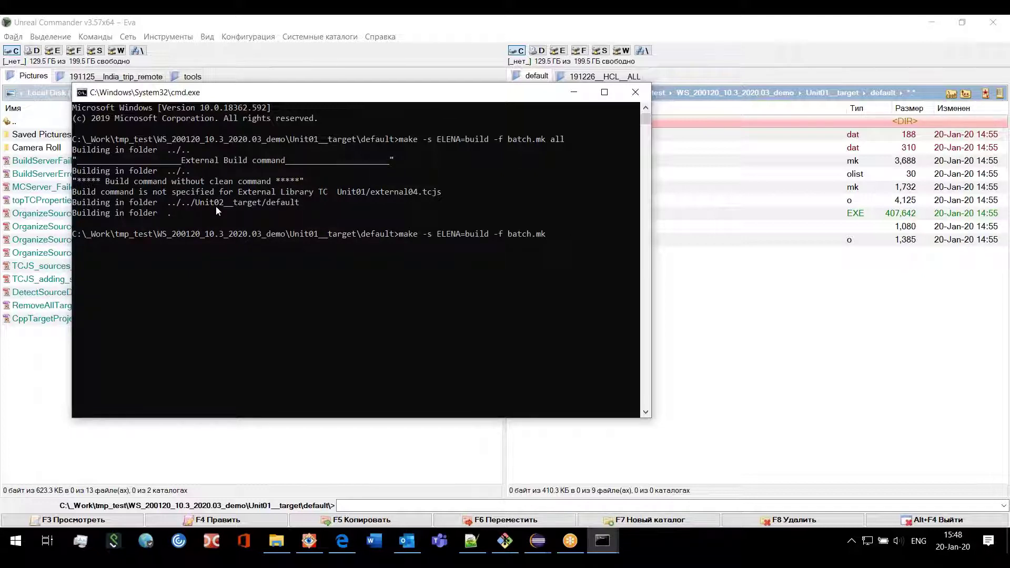
pyautogui.write('clean')
pyautogui.press('Return')
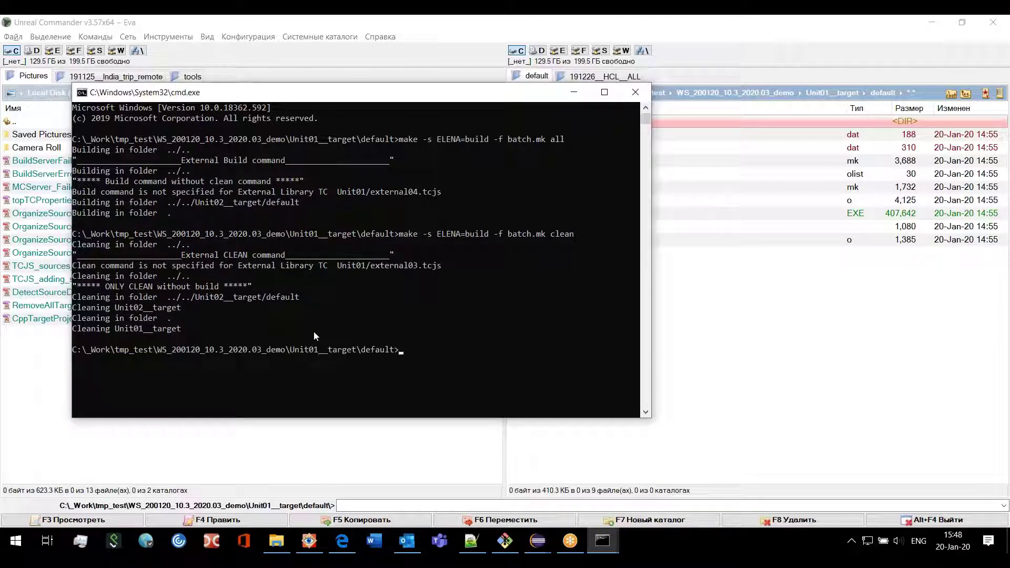
# Switch back to Eclipse and start creating a build target named "clean ALL" for the Unit01__target project.
pyautogui.click(538, 541)
pyautogui.click(580, 444)
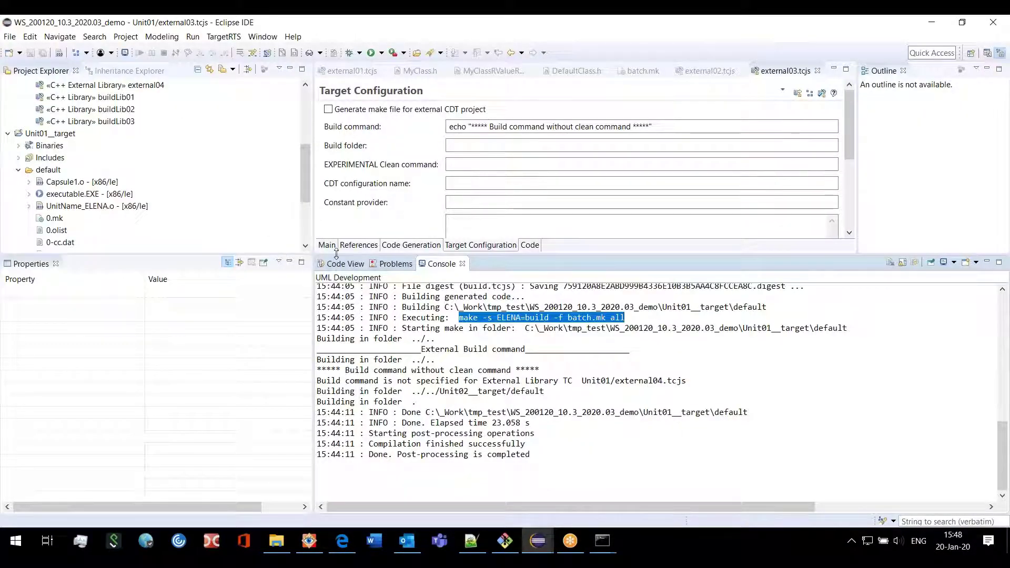
pyautogui.moveTo(346, 255); pyautogui.dragTo(350, 335)
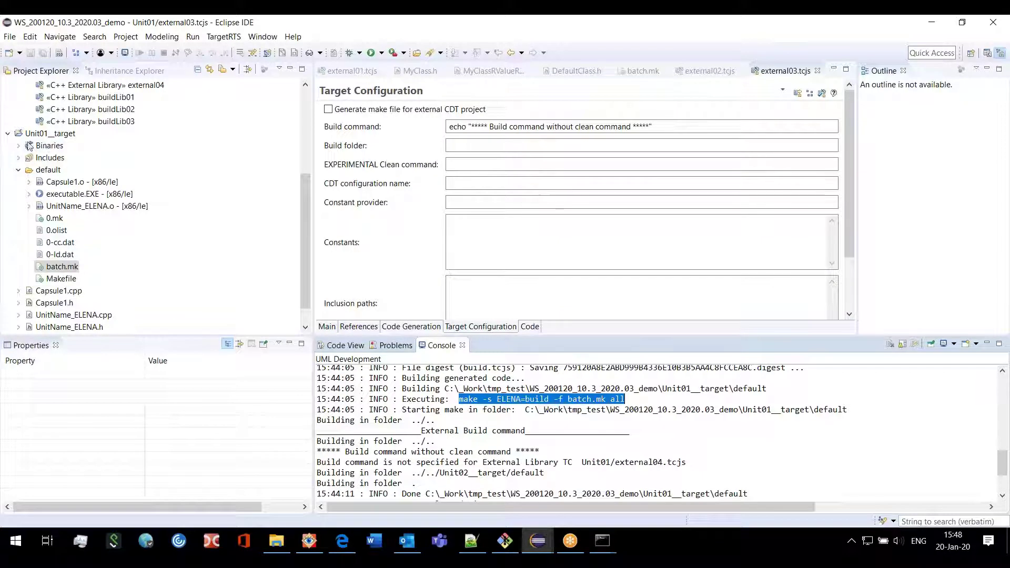
pyautogui.moveTo(304, 216); pyautogui.dragTo(303, 207)
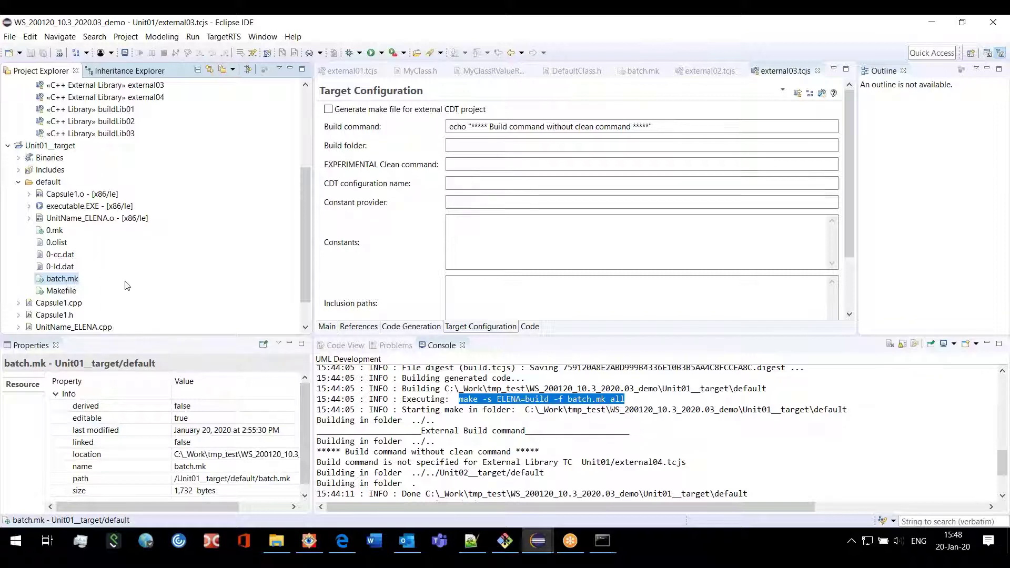
pyautogui.click(60, 147)
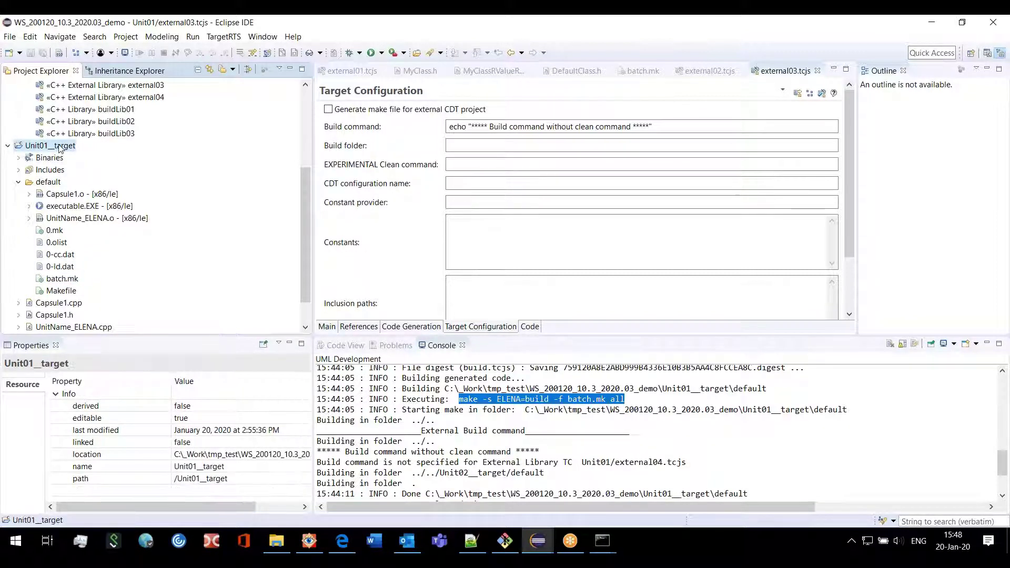
pyautogui.rightClick(59, 148)
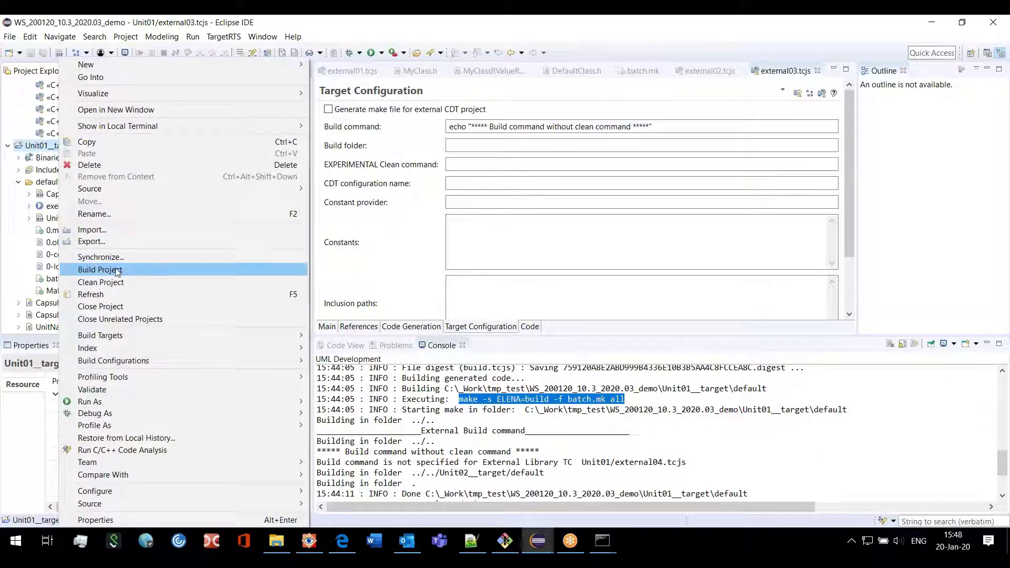
pyautogui.moveTo(121, 335)
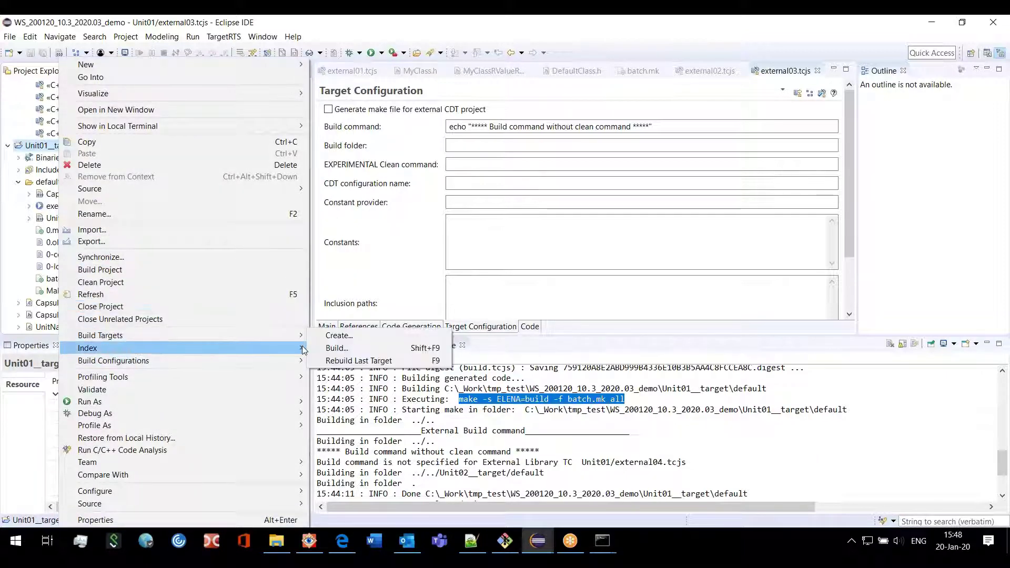
pyautogui.click(337, 335)
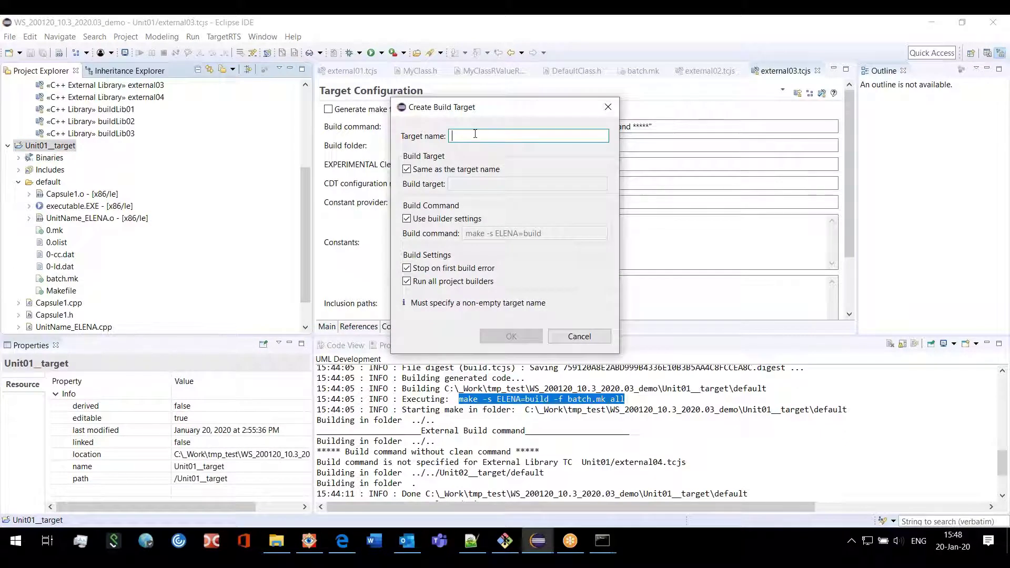
pyautogui.write('cle')
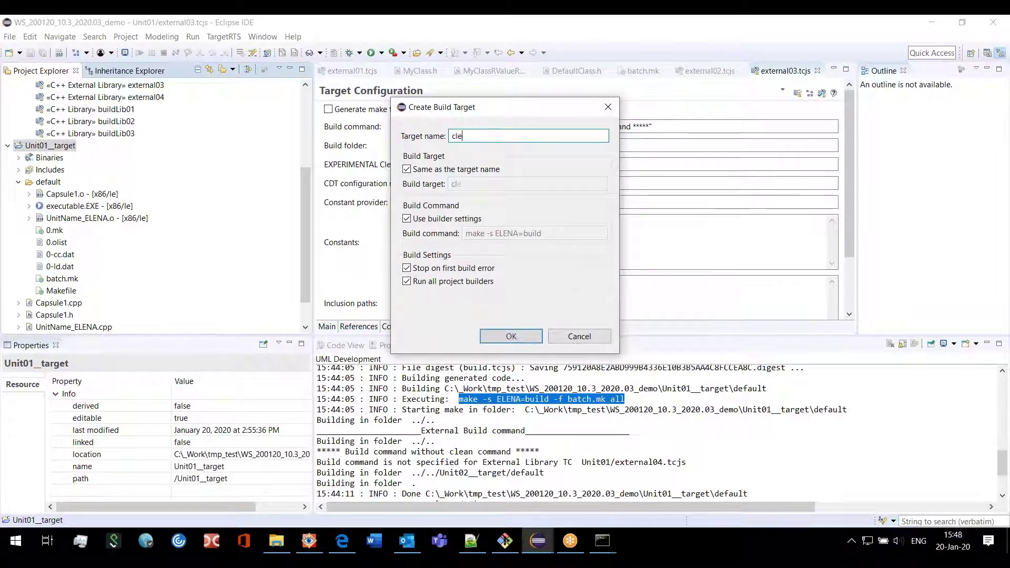
pyautogui.write('an ALL')
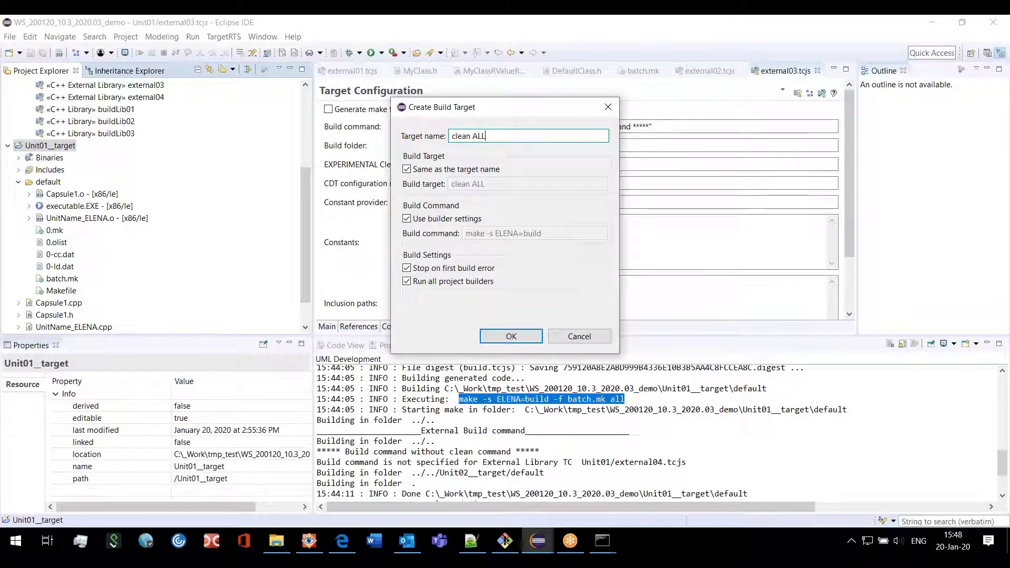
# Decouple the build target from the target name and set it to "clean".
pyautogui.click(406, 169)
pyautogui.click(490, 184)
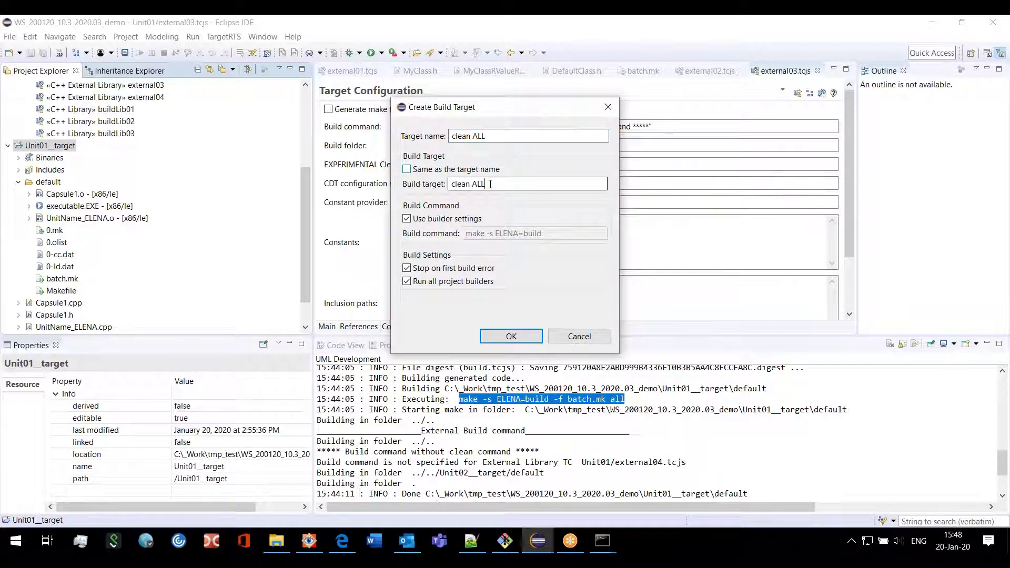
pyautogui.press('BackSpace')
pyautogui.press('BackSpace')
pyautogui.press('BackSpace')
pyautogui.press('BackSpace')
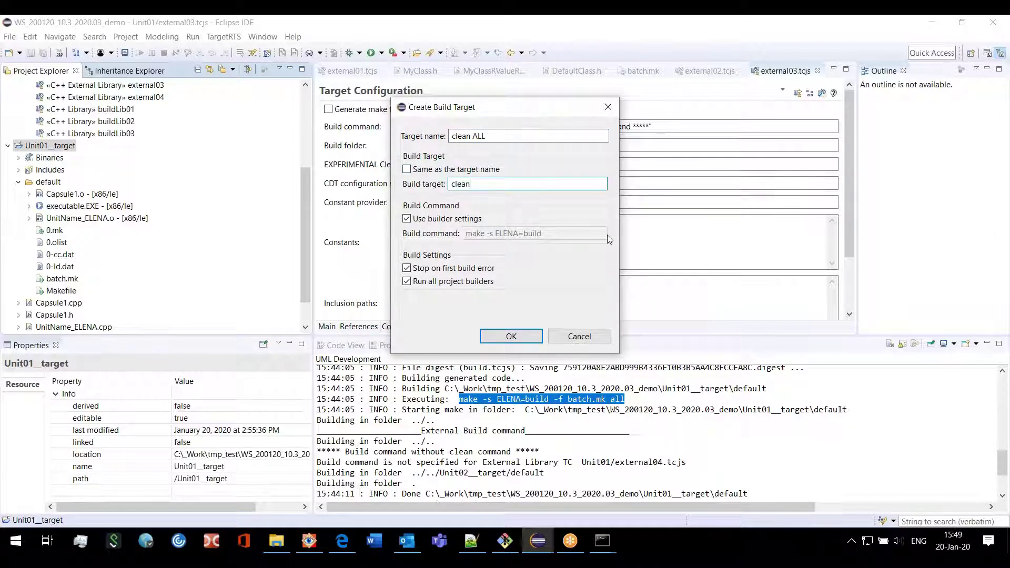
# Override the builder settings with the build command "make -s ELENA=build -f batch.mk" and create the target.
pyautogui.click(408, 220)
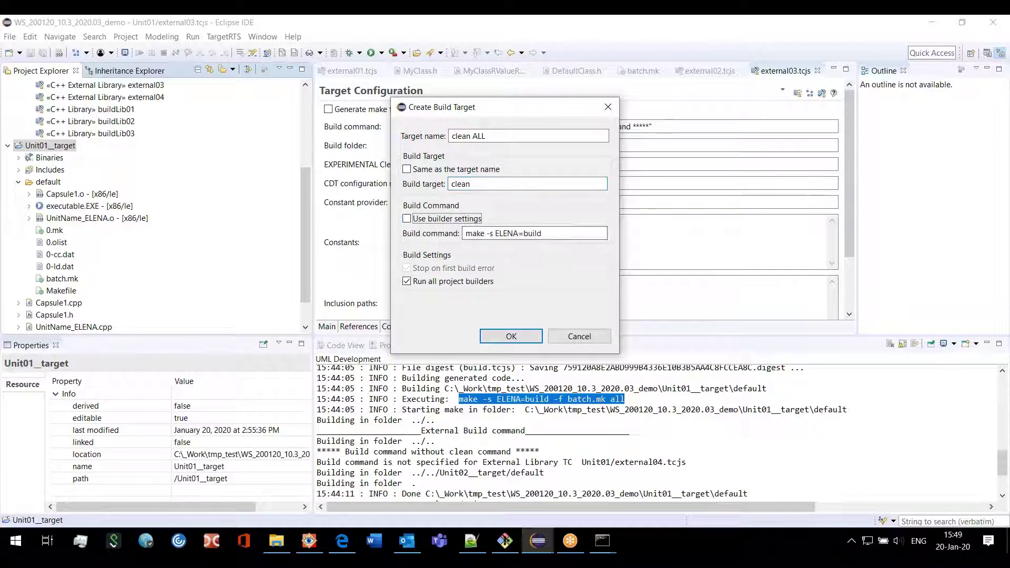
pyautogui.click(564, 233)
pyautogui.write('-f batch.mk')
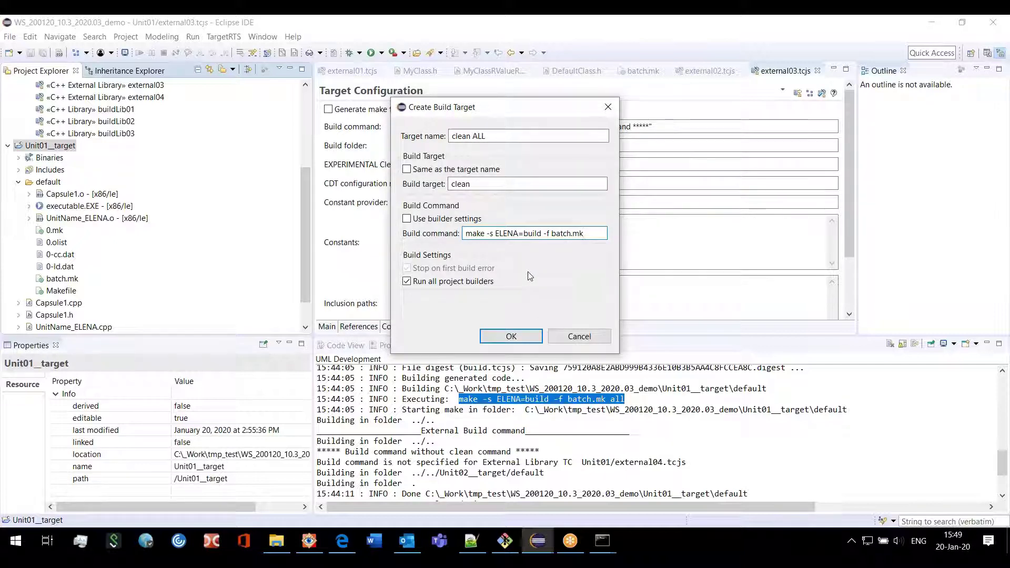
pyautogui.click(518, 338)
# Build the clean ALL target of Unit01__target and view its output in the console.
pyautogui.click(19, 157)
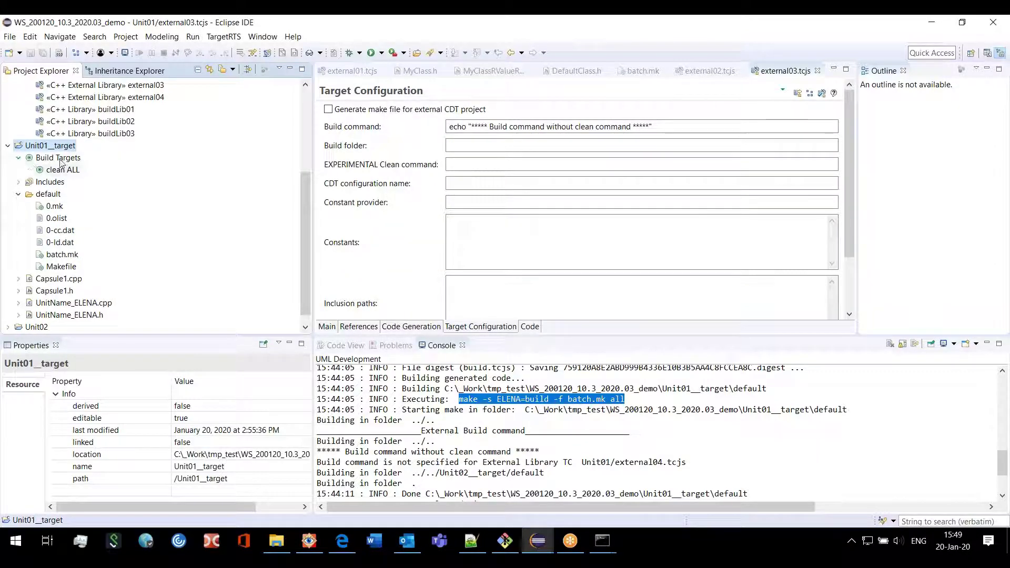
pyautogui.click(62, 170)
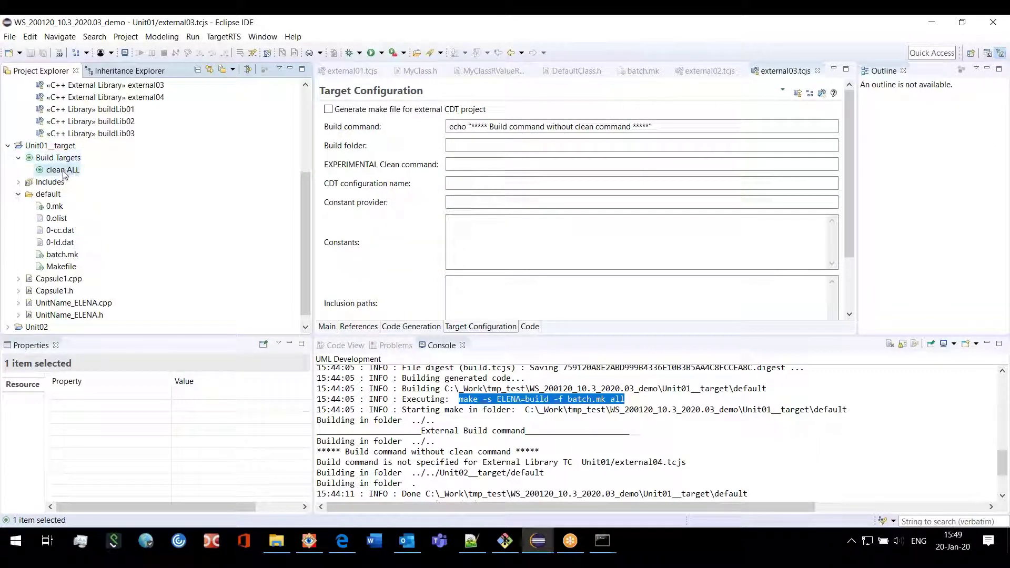
pyautogui.rightClick(63, 174)
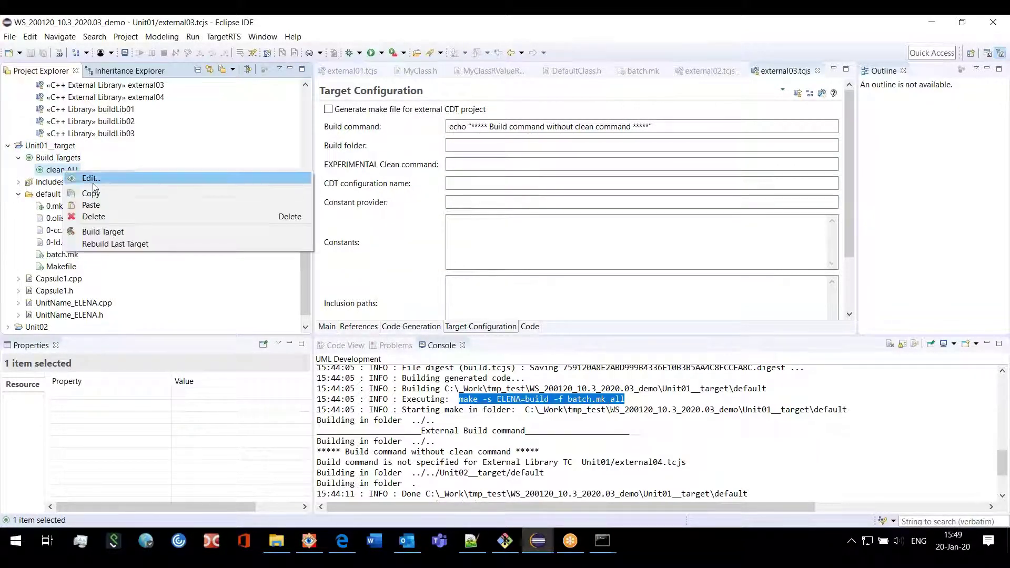
pyautogui.click(98, 232)
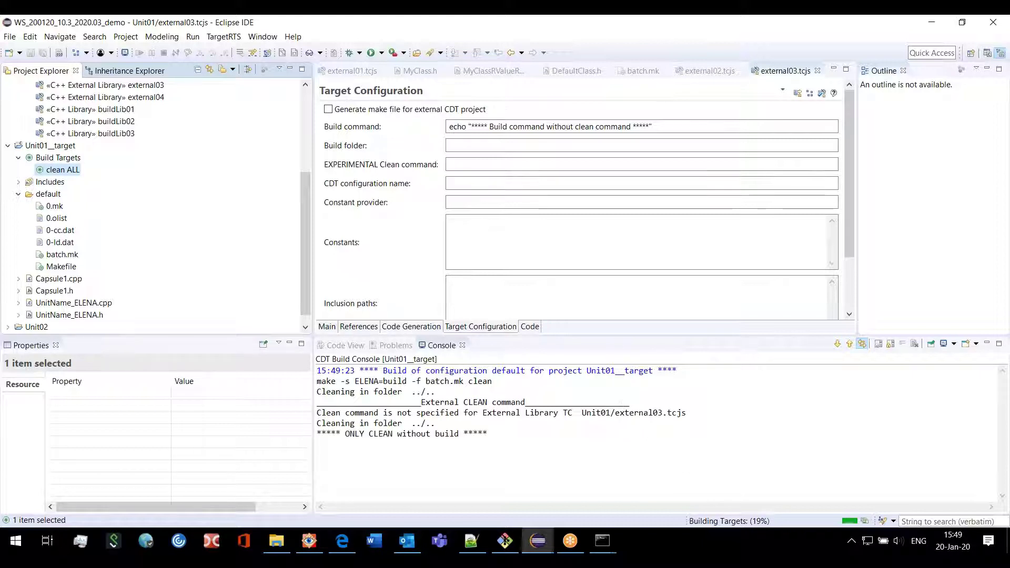
pyautogui.moveTo(619, 336); pyautogui.dragTo(613, 302)
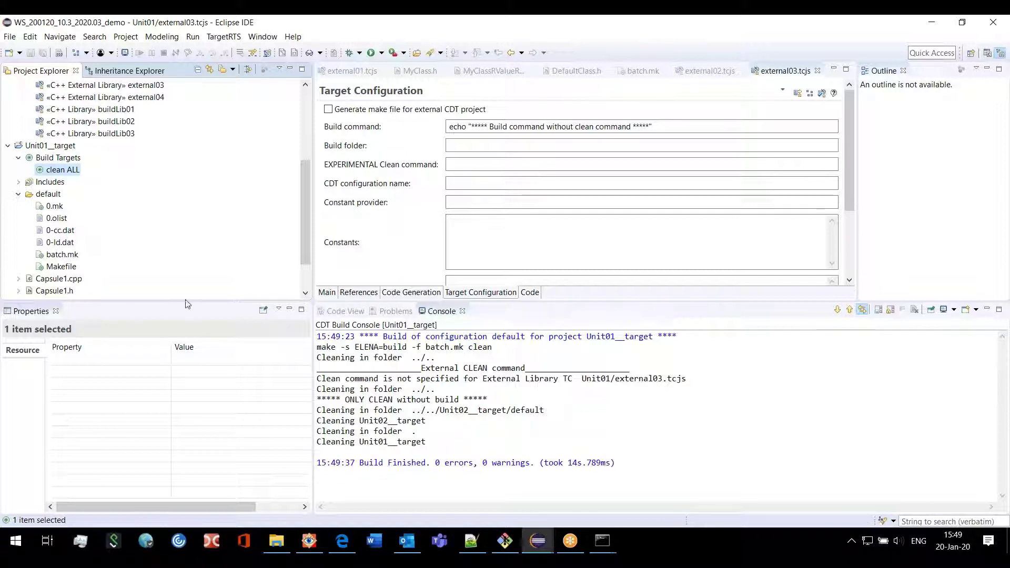
pyautogui.moveTo(185, 304); pyautogui.dragTo(249, 324)
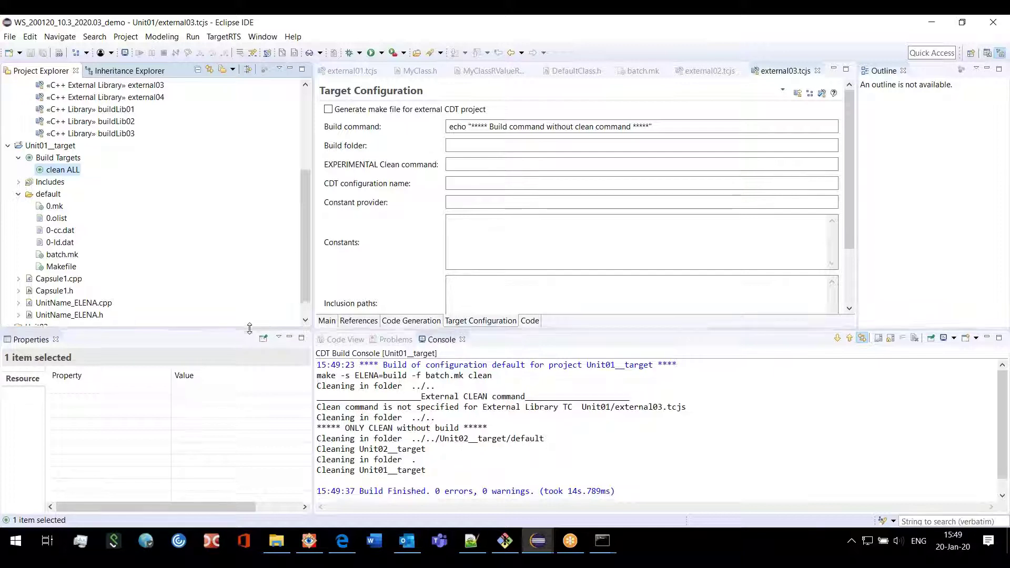
# Run Clean on the external01 external library configuration directly under Unit01's executable build.
pyautogui.moveTo(302, 245); pyautogui.dragTo(299, 187)
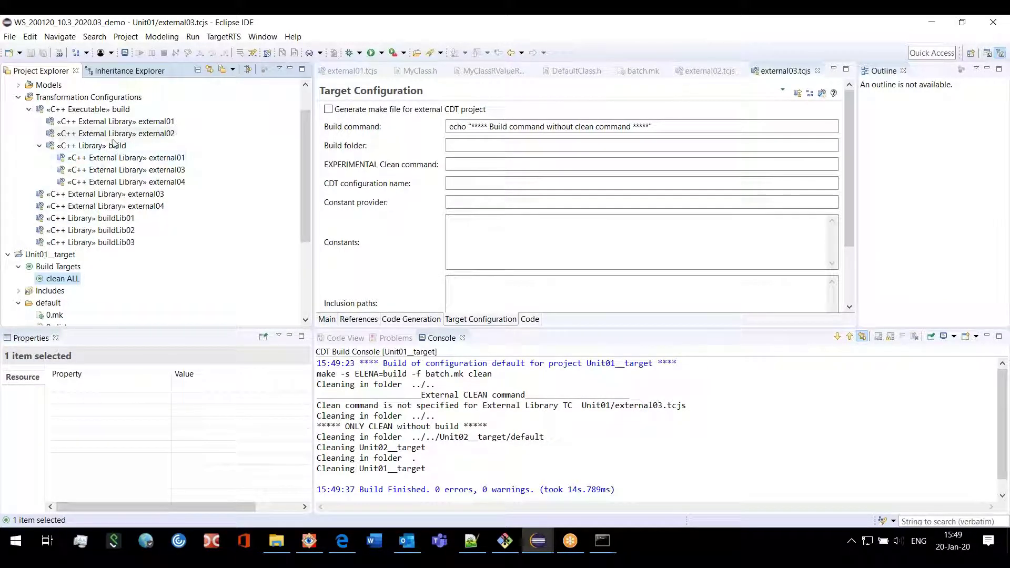
pyautogui.rightClick(153, 126)
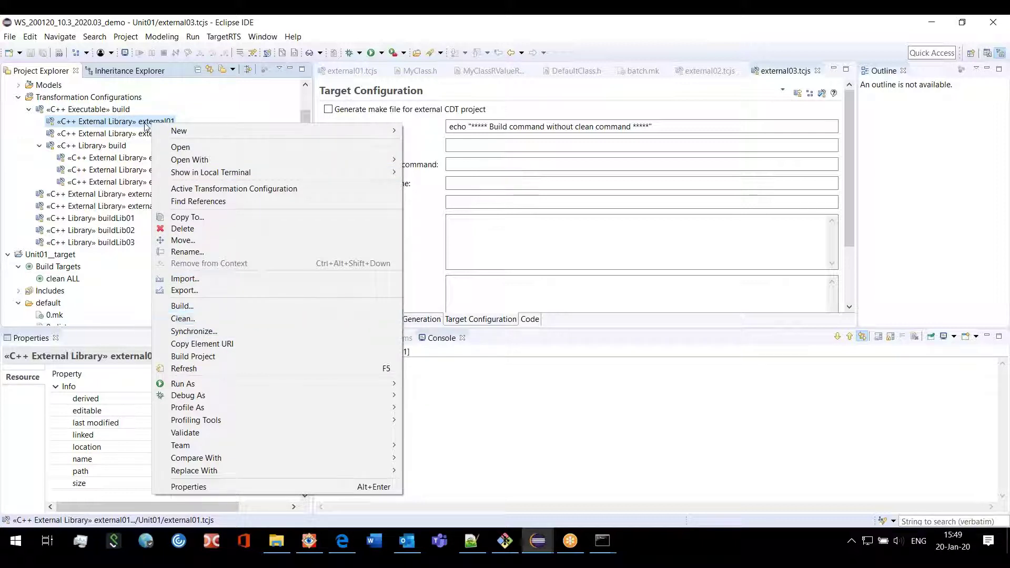
pyautogui.click(191, 318)
pyautogui.click(537, 373)
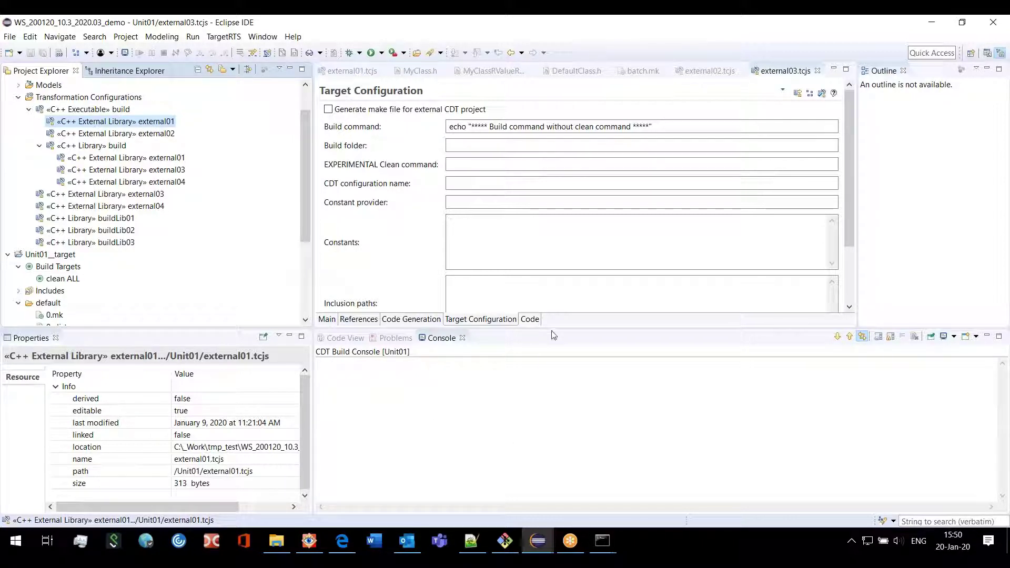
pyautogui.moveTo(553, 335); pyautogui.dragTo(553, 340)
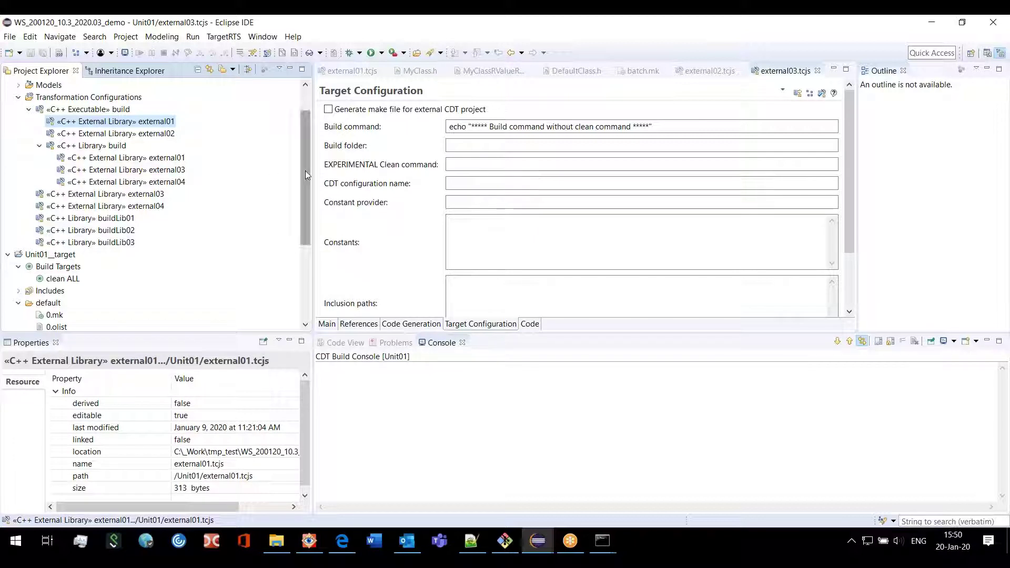
pyautogui.scroll(1, 295, 178)
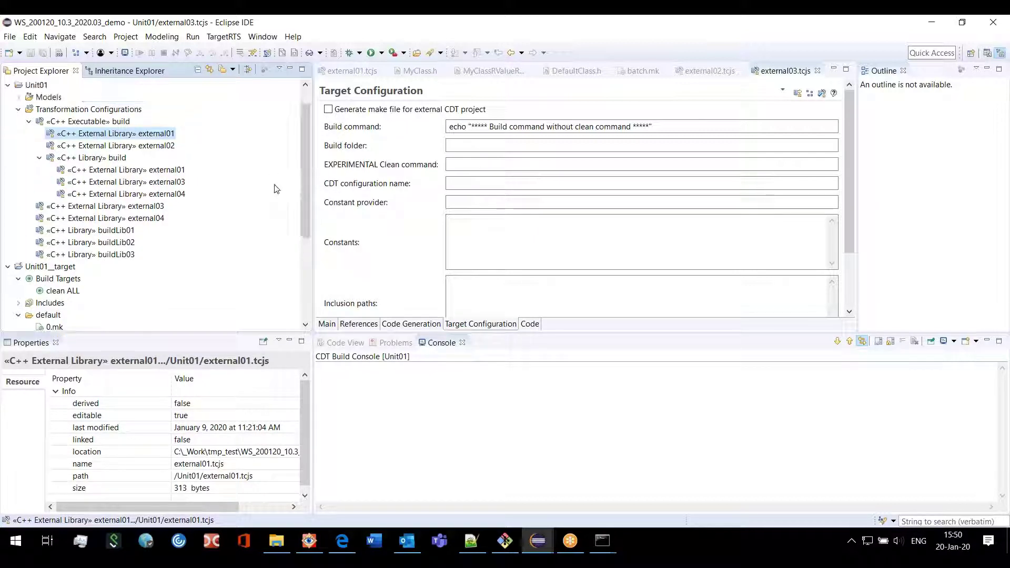